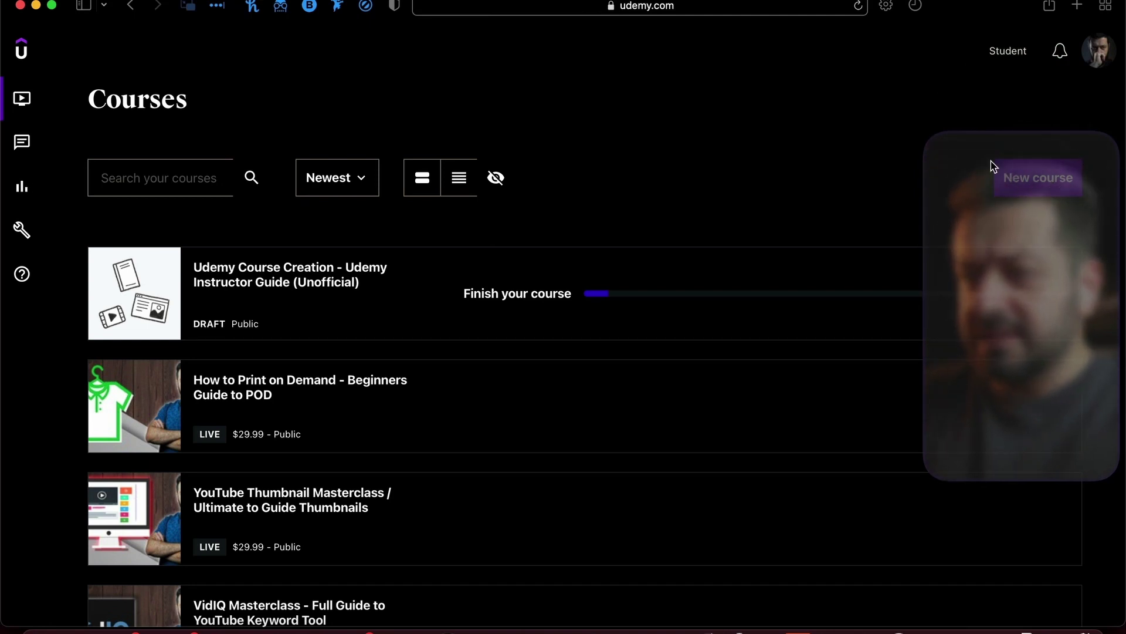
Step: Get ready to start a new course from the New course button on the instructor Courses page
mouse_move(50, 240)
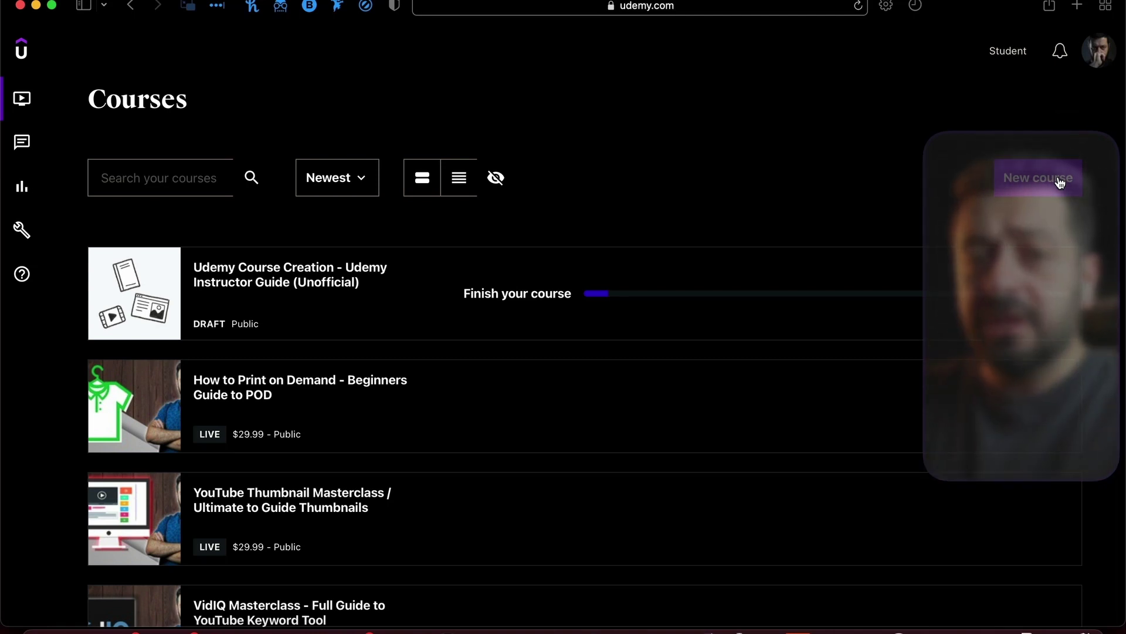
Step: Start a new course, choose the Course type, and continue to the working-title step
left_click(1061, 179)
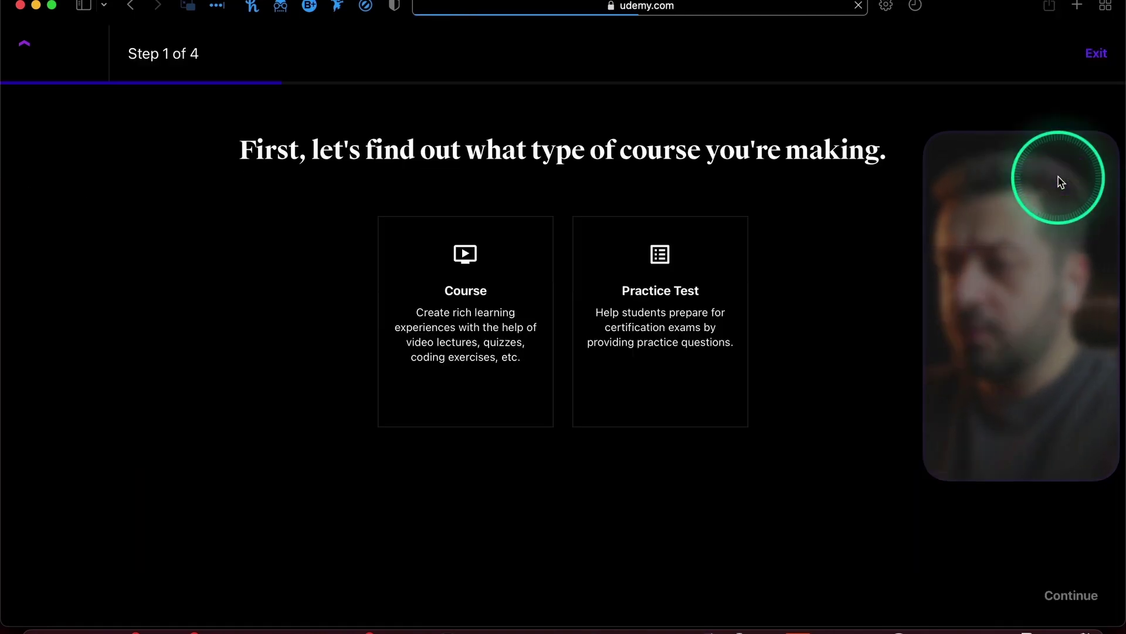
left_click(937, 317)
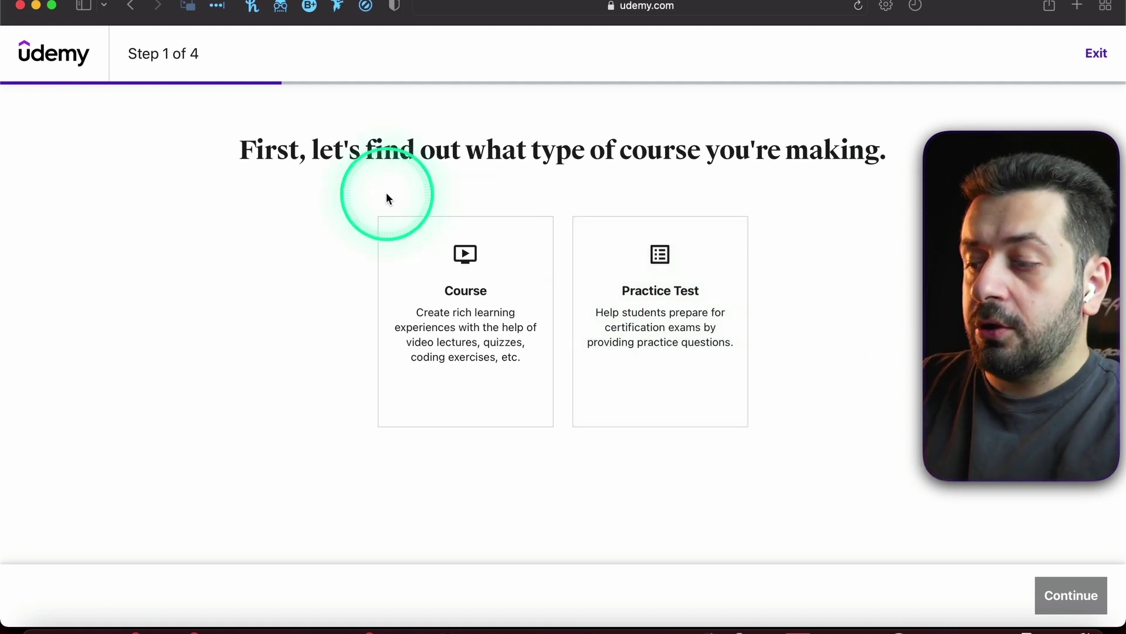
left_click(477, 277)
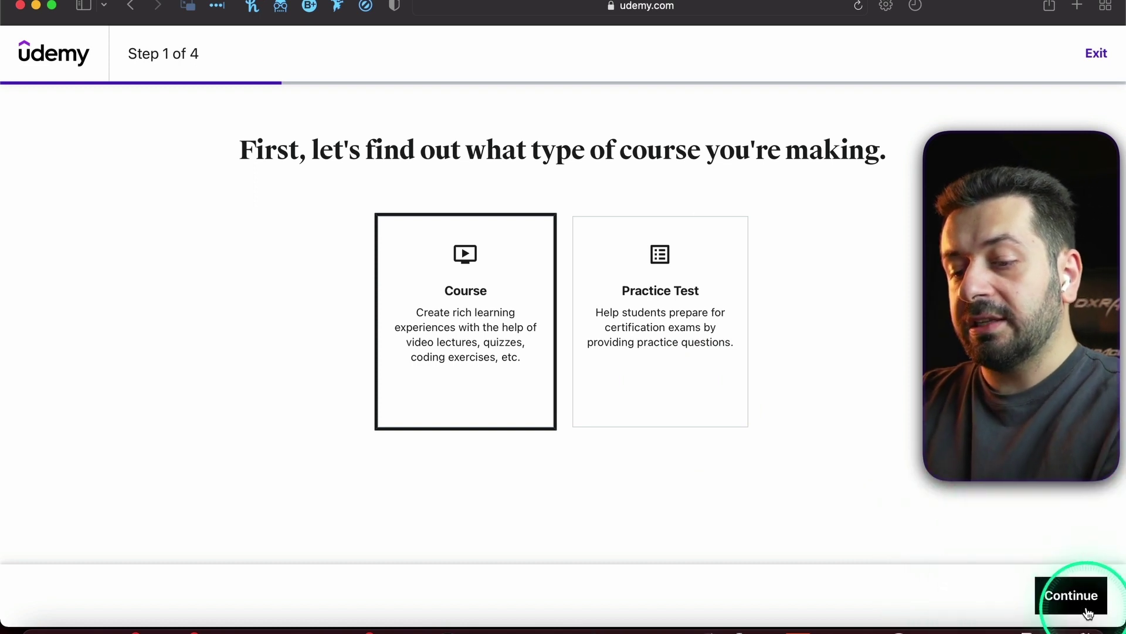
key("ctrl+alt+a")
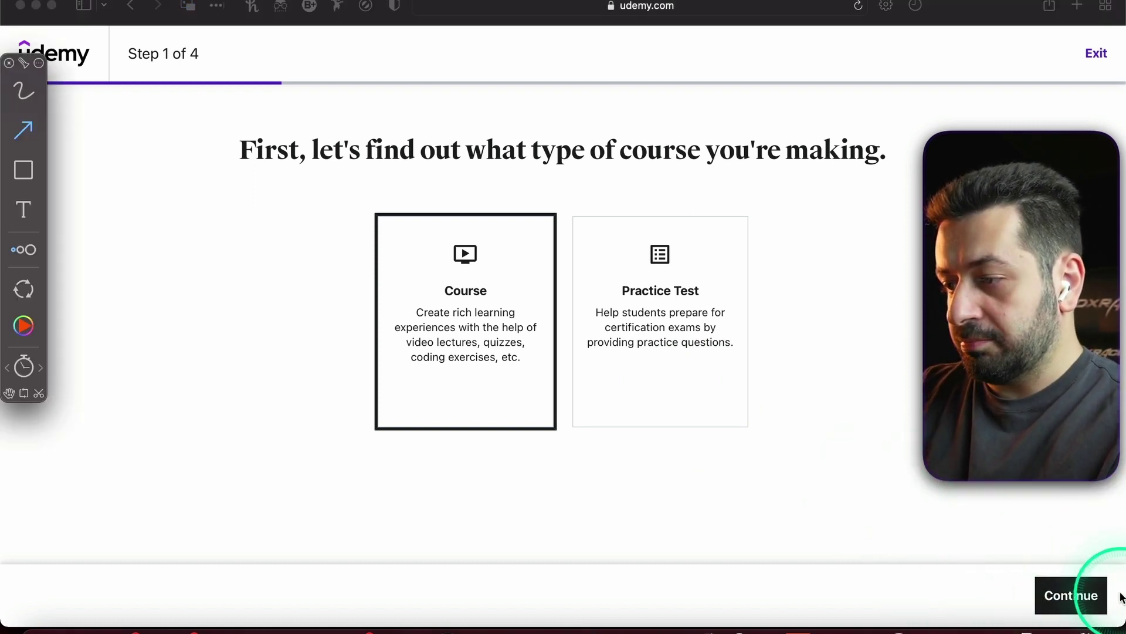
mouse_move(1067, 574)
left_mouse_down()
mouse_move(842, 460)
mouse_move(631, 303)
left_mouse_up()
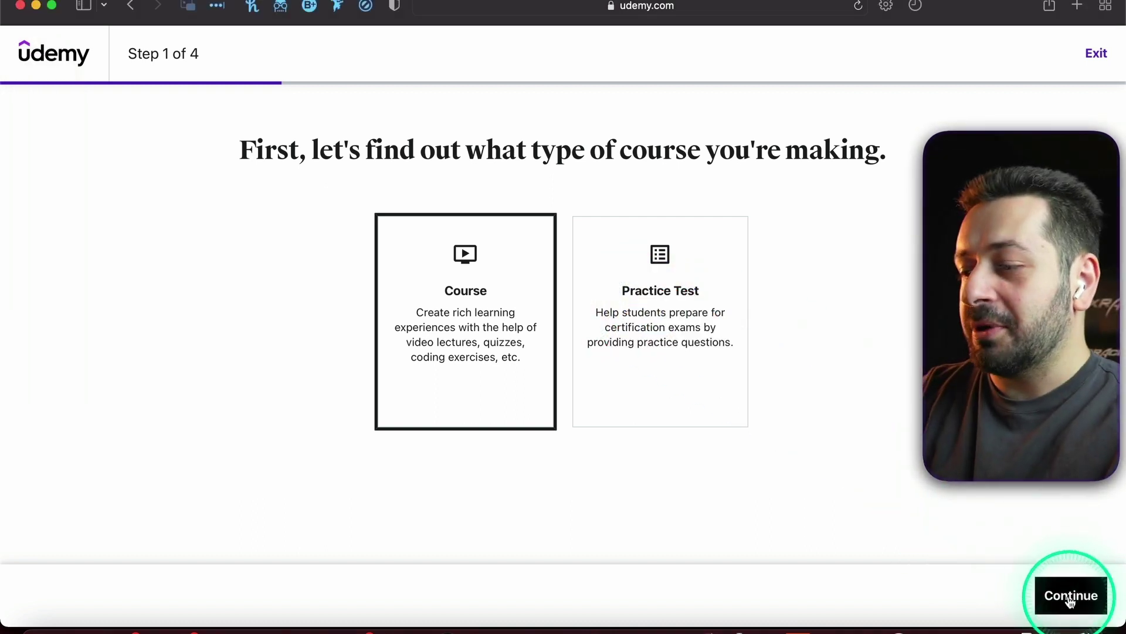
left_click(1069, 596)
Step: Enter 'Test Course' as the working title and continue to the category step
left_click(438, 272)
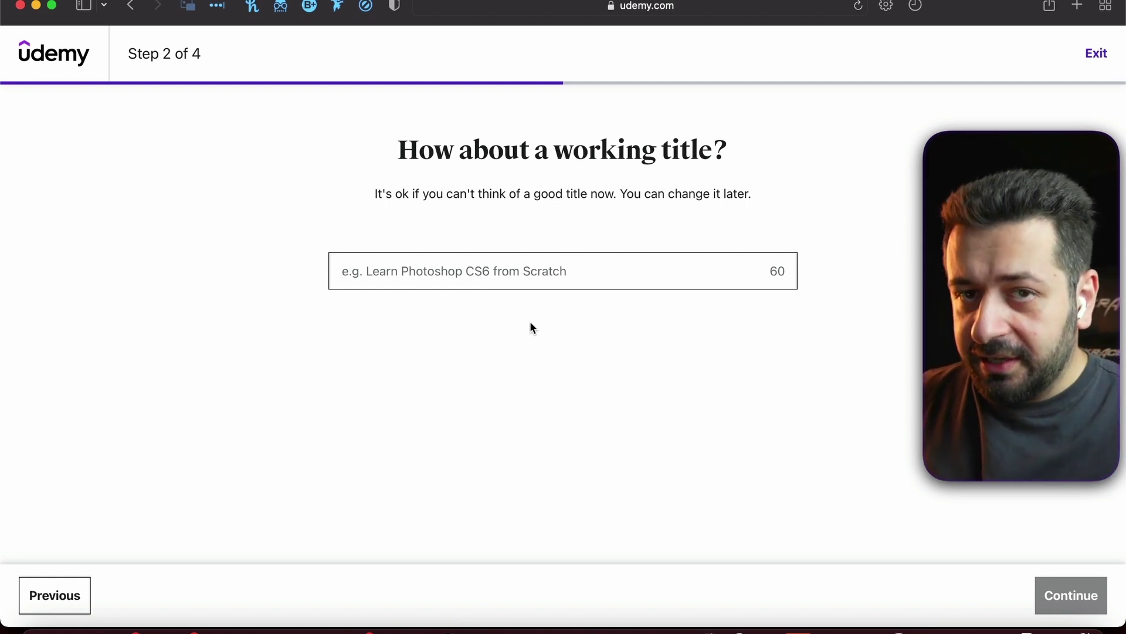
type("Test Course")
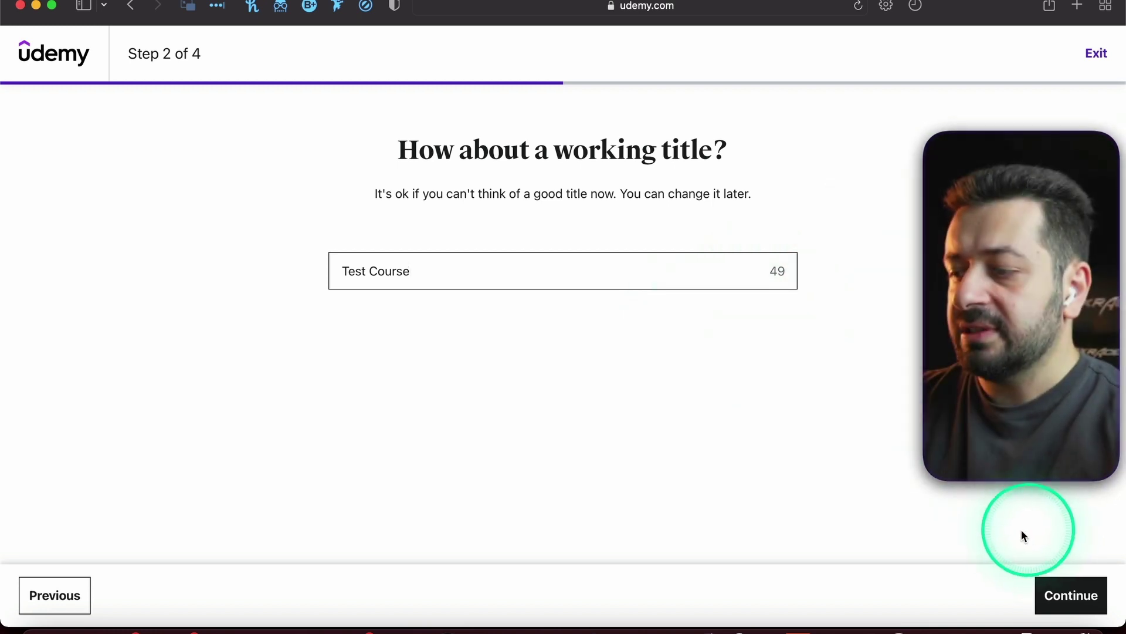
left_click(1051, 606)
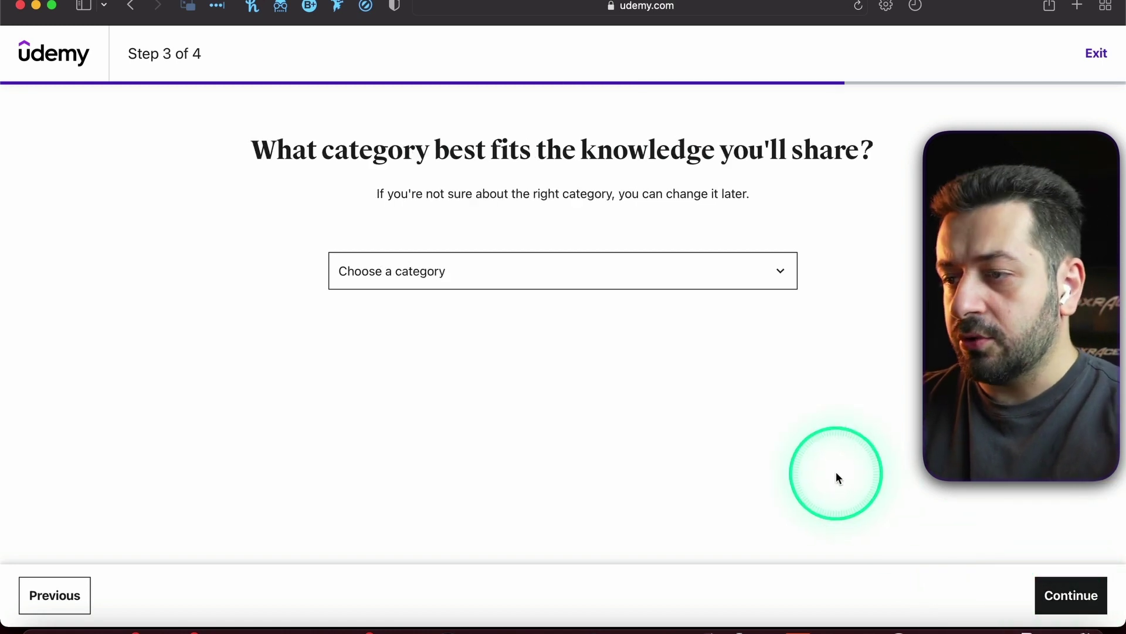
Step: Choose Teaching & Academics as the category and continue to the weekly time question
left_click(427, 271)
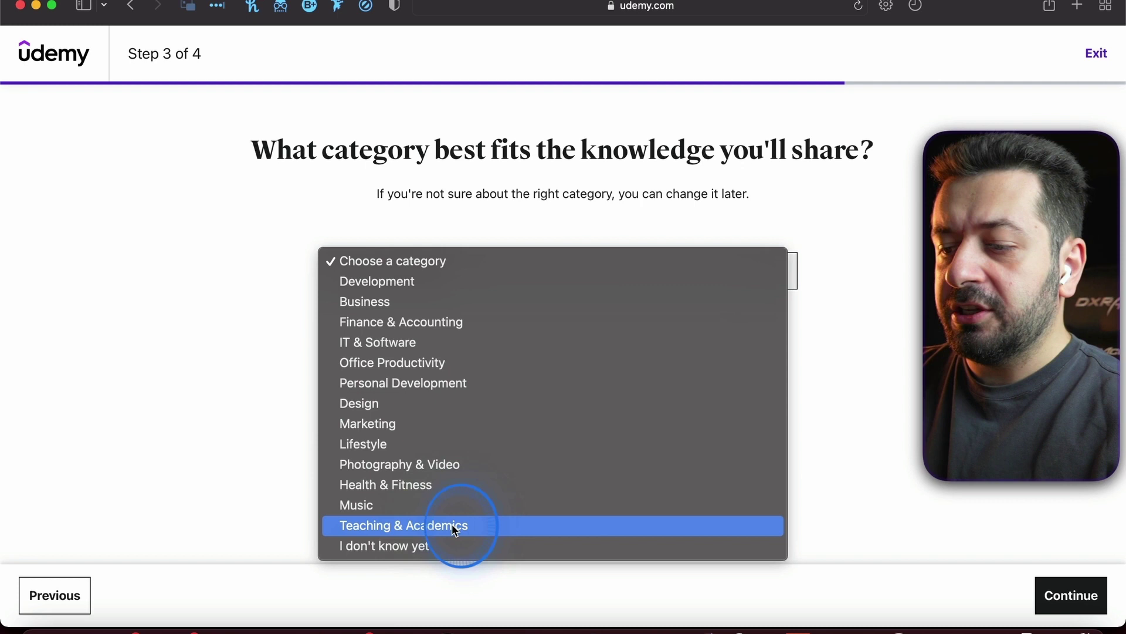
left_click(455, 524)
left_click(448, 269)
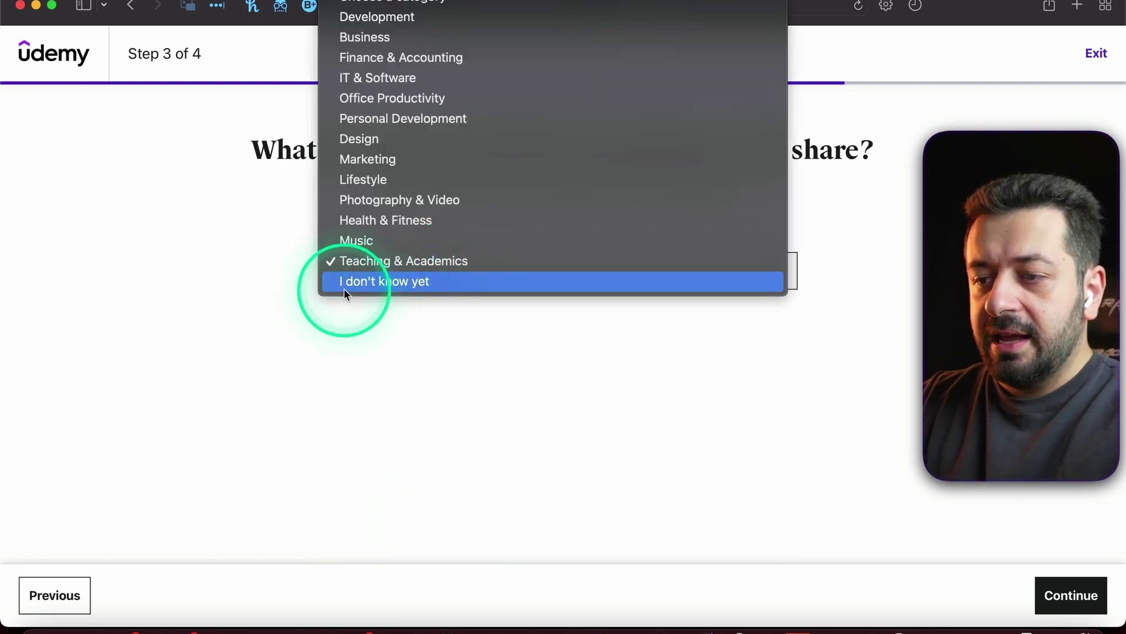
left_click(458, 375)
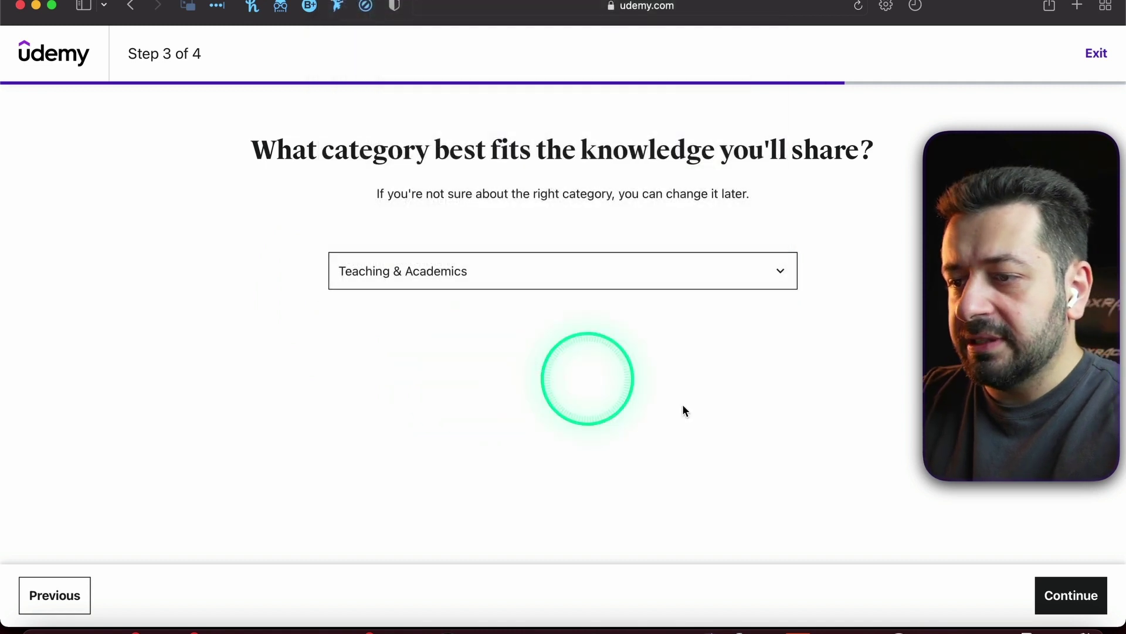
left_click(1084, 589)
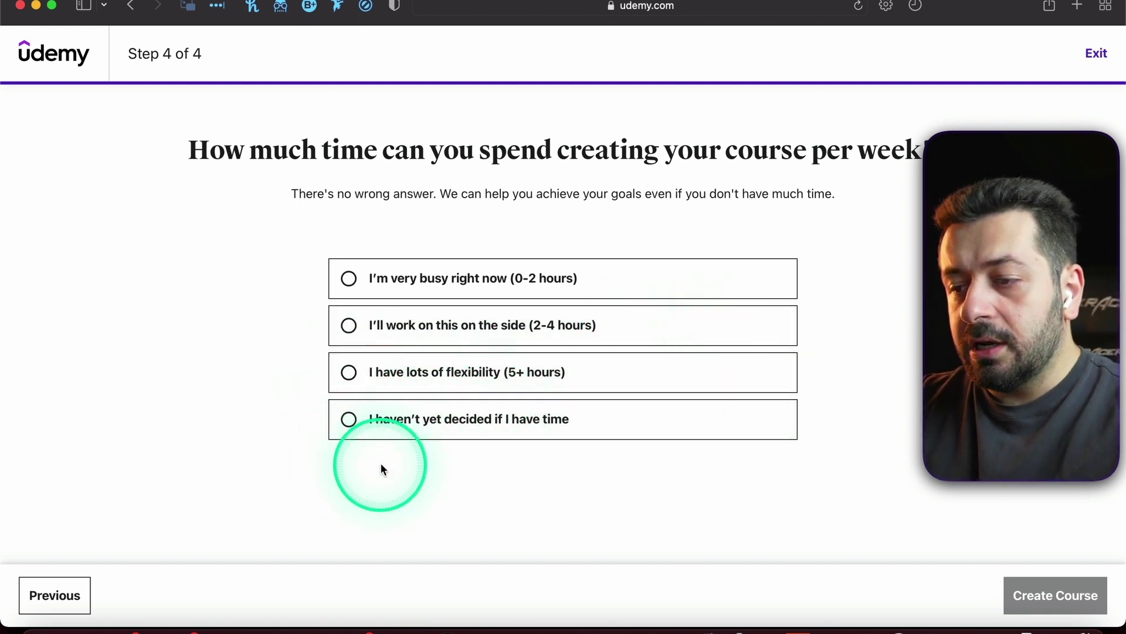
Step: Create Test Course with weekly time undecided, delete it, then open the Instructor Guide draft
left_click(393, 424)
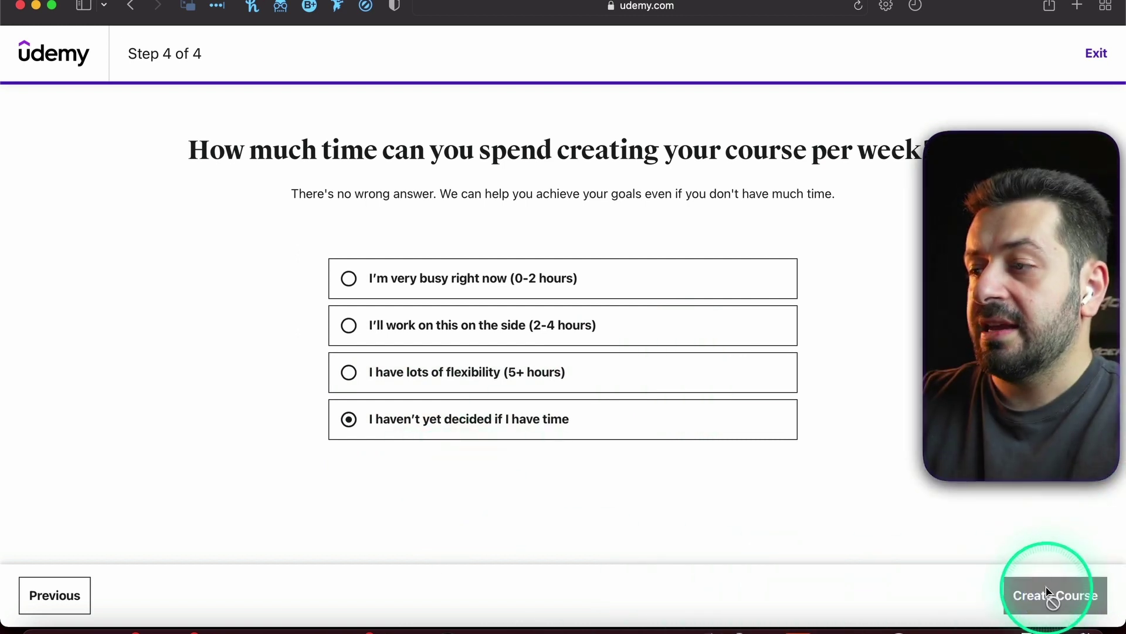
left_click(1050, 595)
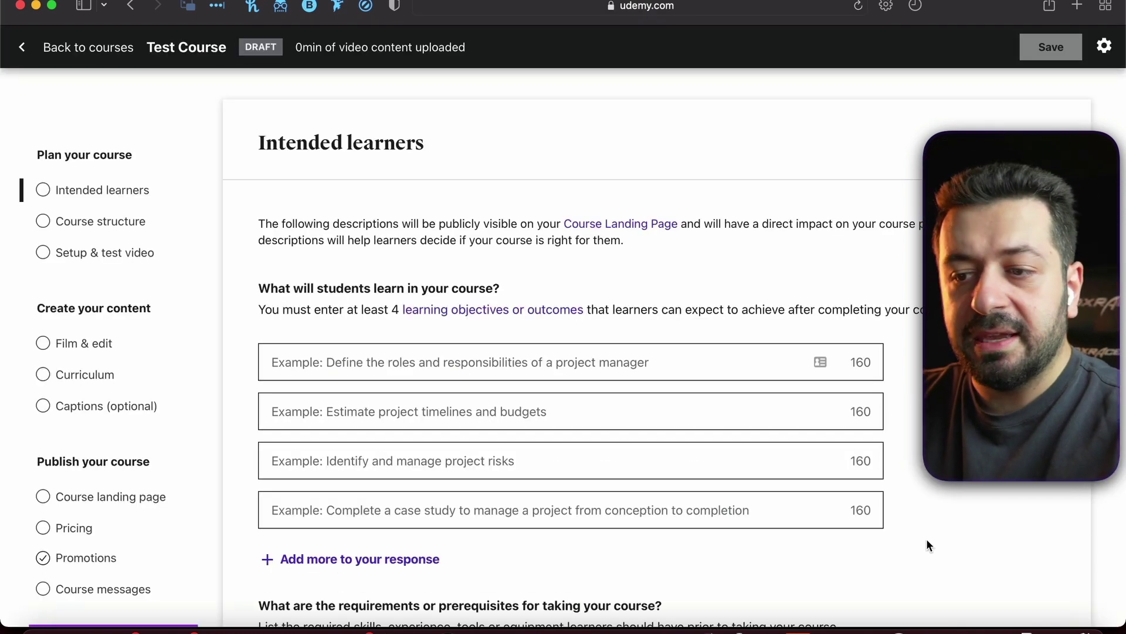
left_click(1115, 40)
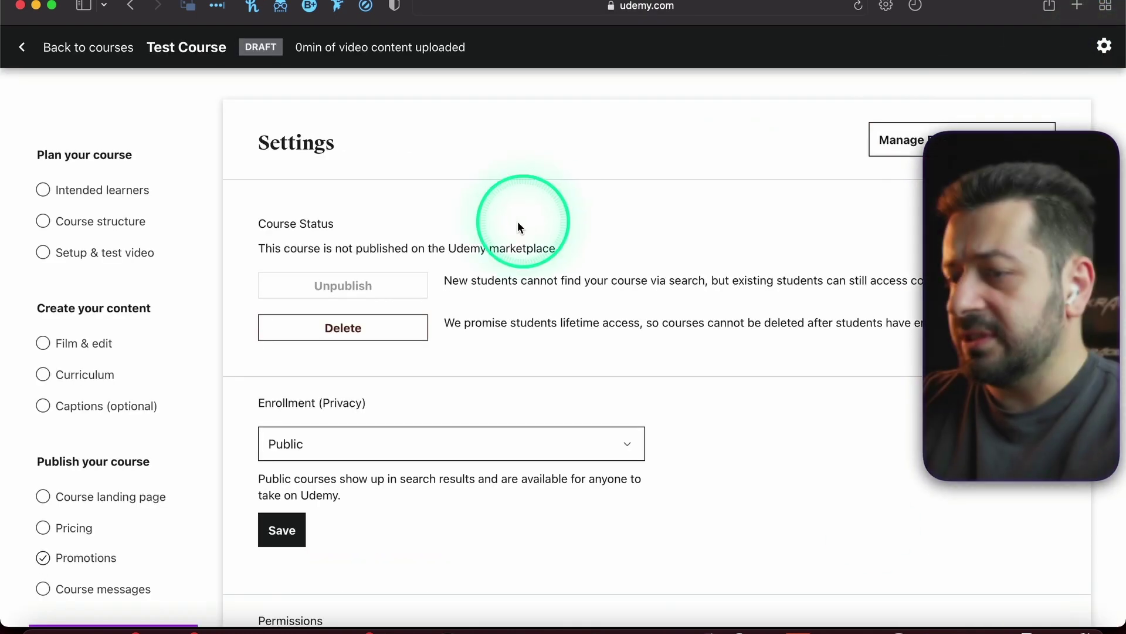
left_click(338, 328)
left_click(759, 252)
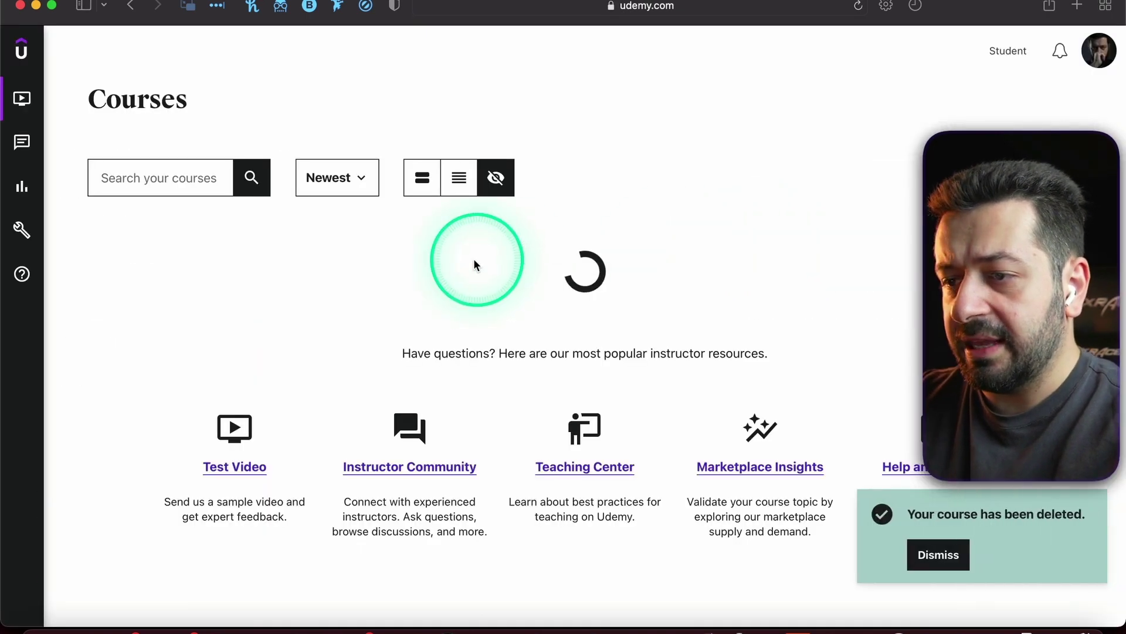
left_click(302, 278)
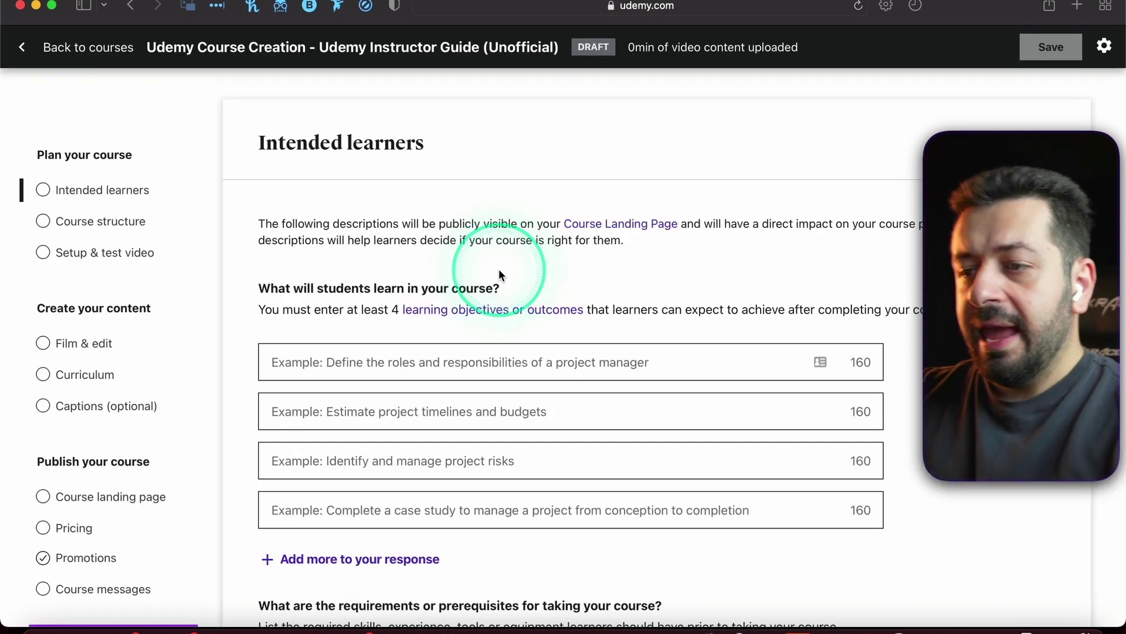
Step: Look over the draft's Intended learners page, then switch to Course structure
scroll(498, 269, "down", 2)
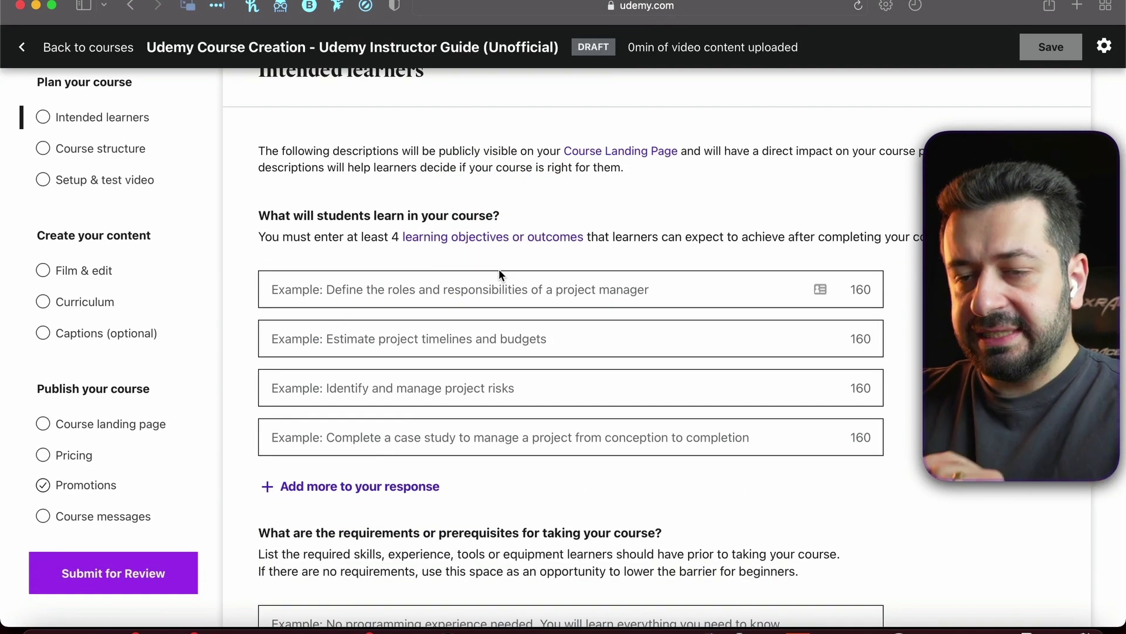
scroll(499, 274, "up", 2)
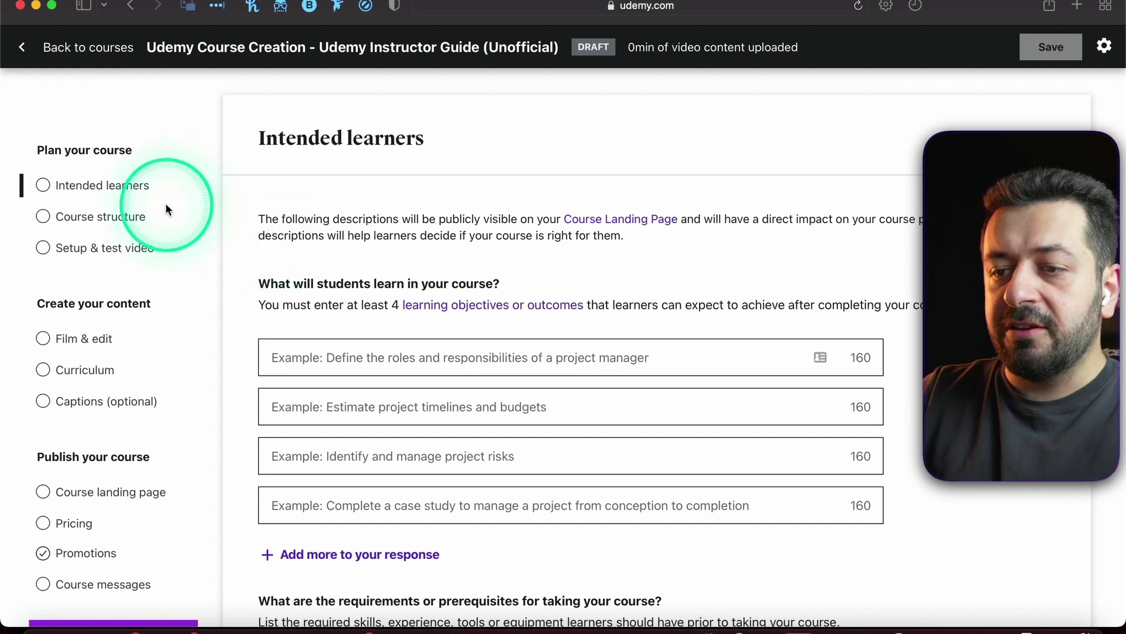
scroll(146, 235, "down", 1)
scroll(146, 235, "up", 1)
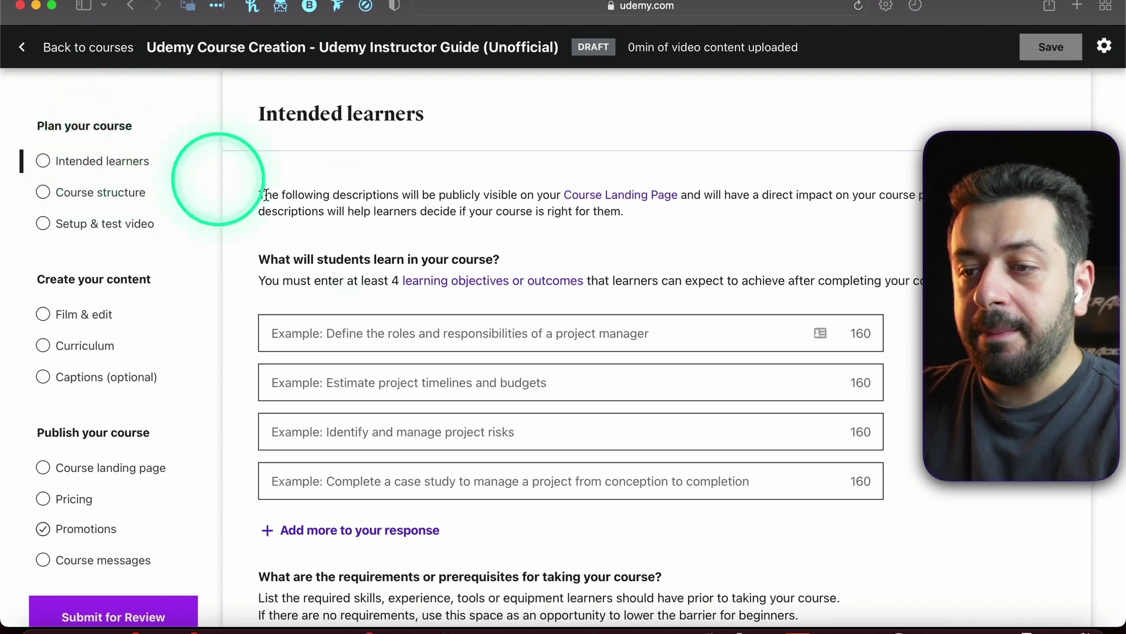
scroll(360, 234, "down", 8)
scroll(360, 235, "up", 8)
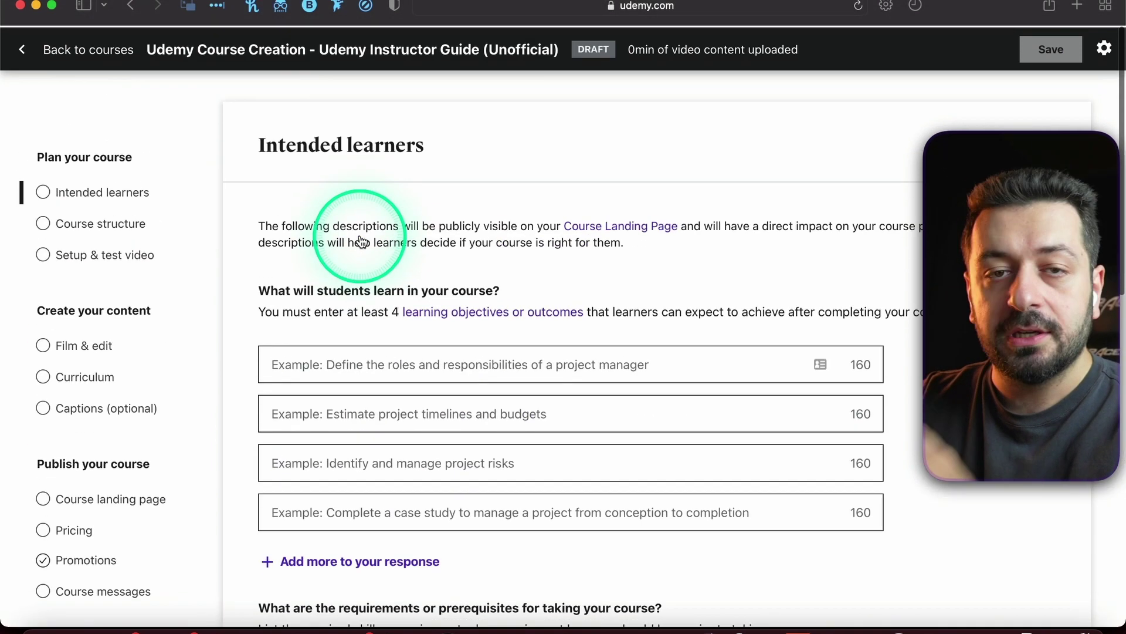
left_click(147, 226)
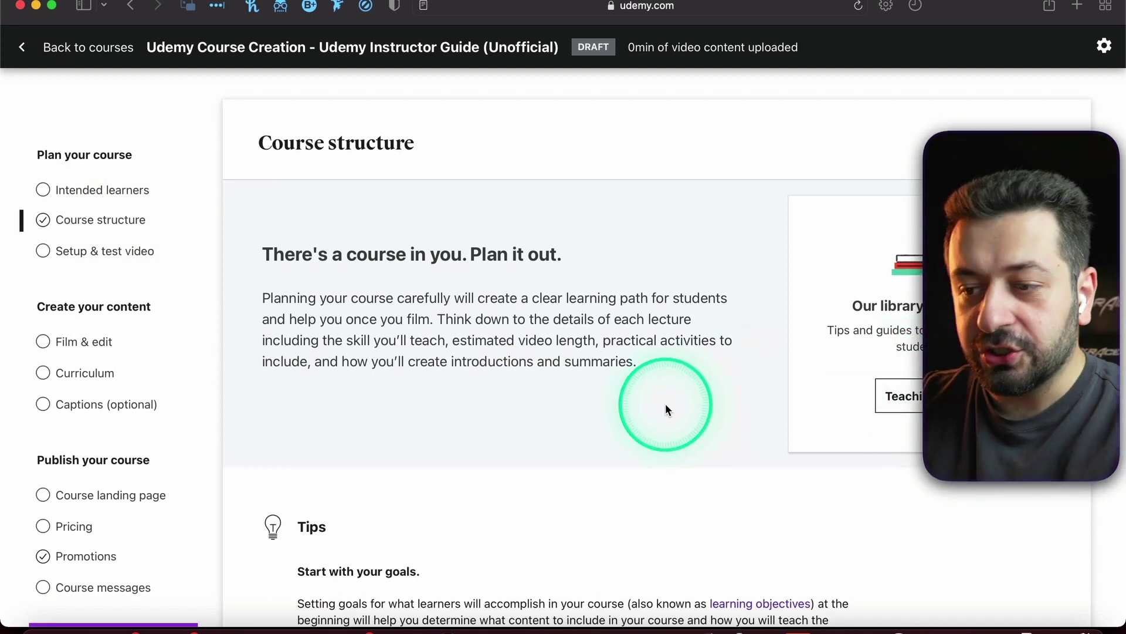
scroll(666, 405, "down", 5)
scroll(666, 405, "down", 10)
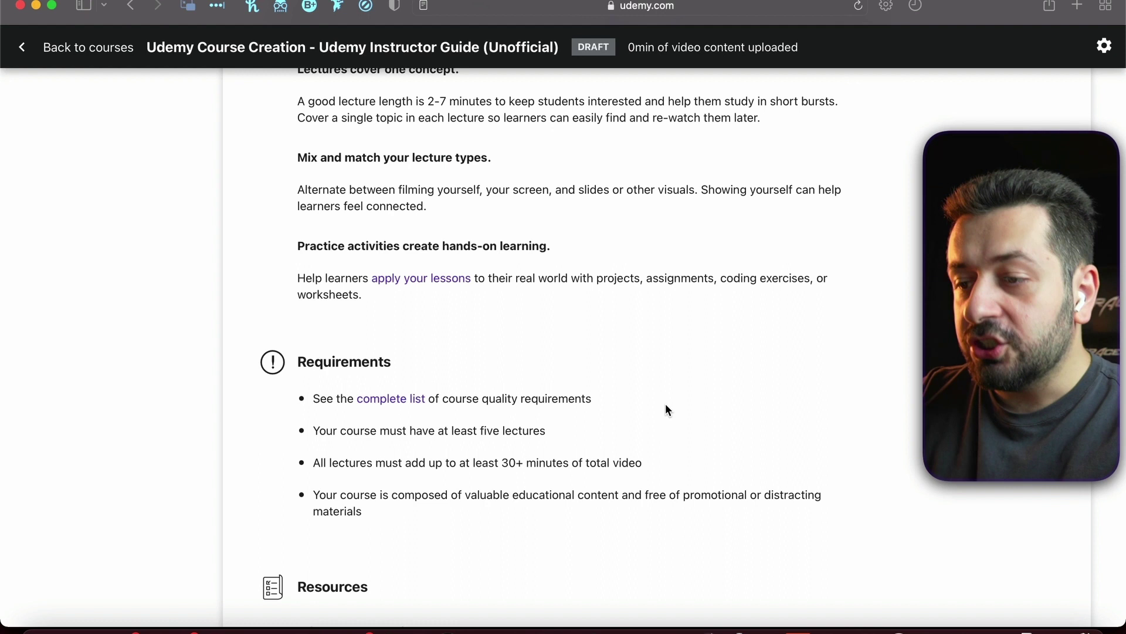
scroll(666, 405, "down", 3)
scroll(666, 405, "down", 5)
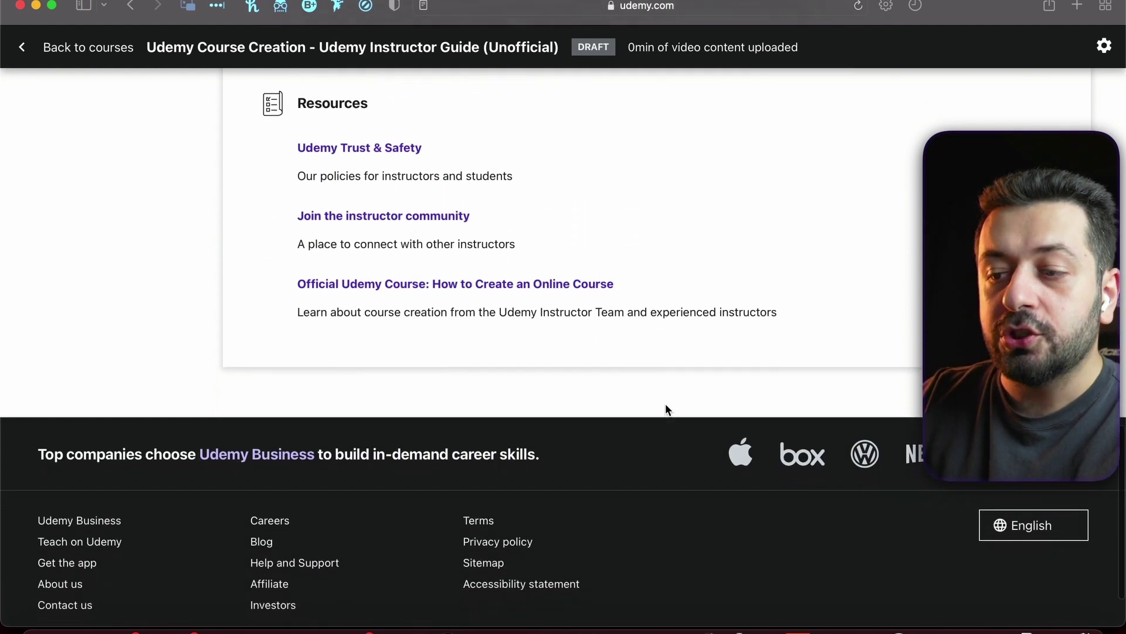
scroll(666, 404, "up", 20)
scroll(666, 409, "up", 2)
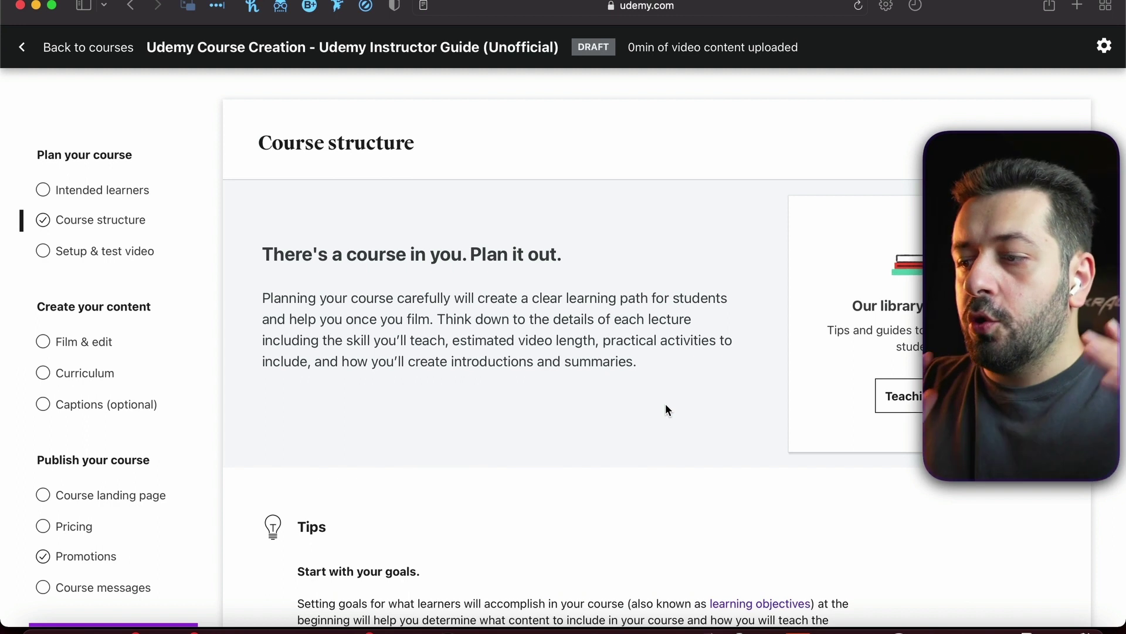
left_click(1000, 379)
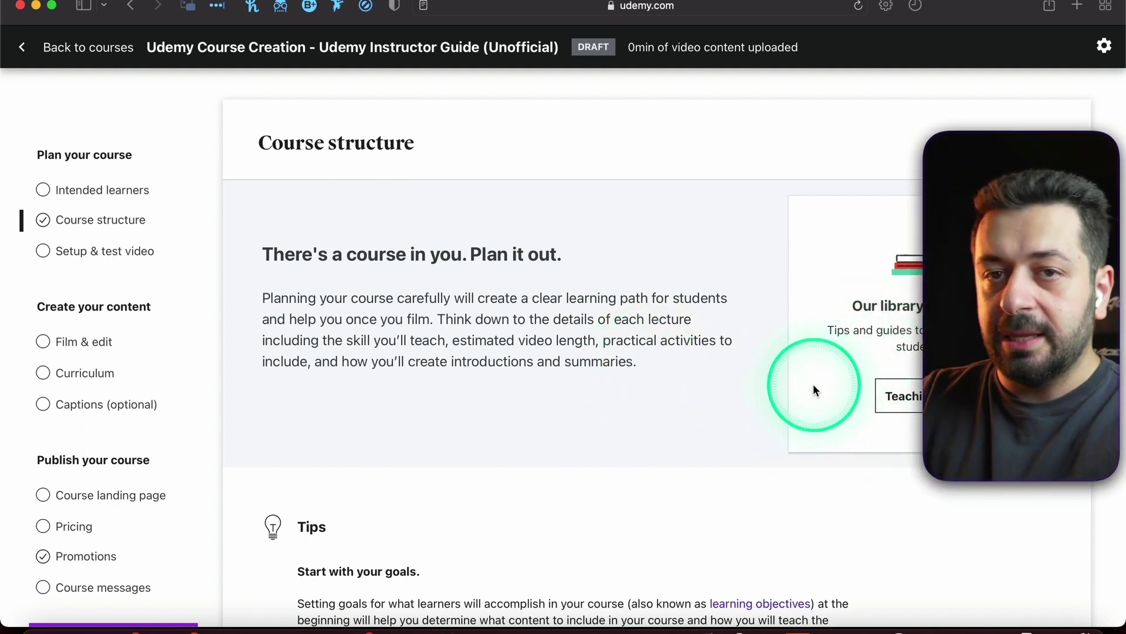
scroll(721, 376, "down", 6)
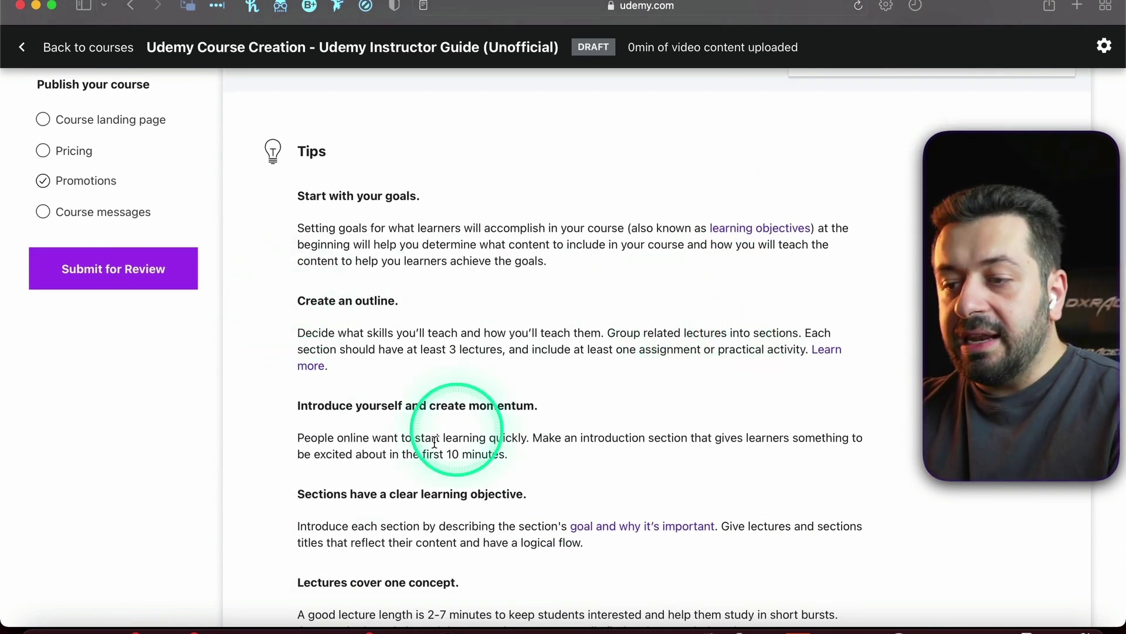
scroll(534, 435, "down", 2)
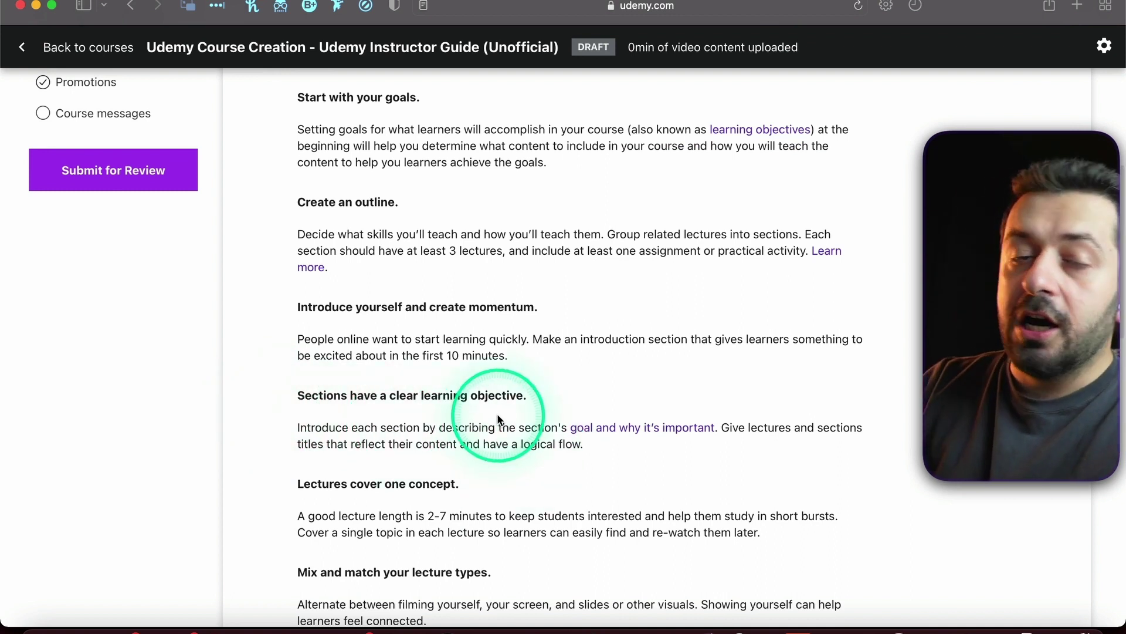
scroll(498, 413, "down", 1)
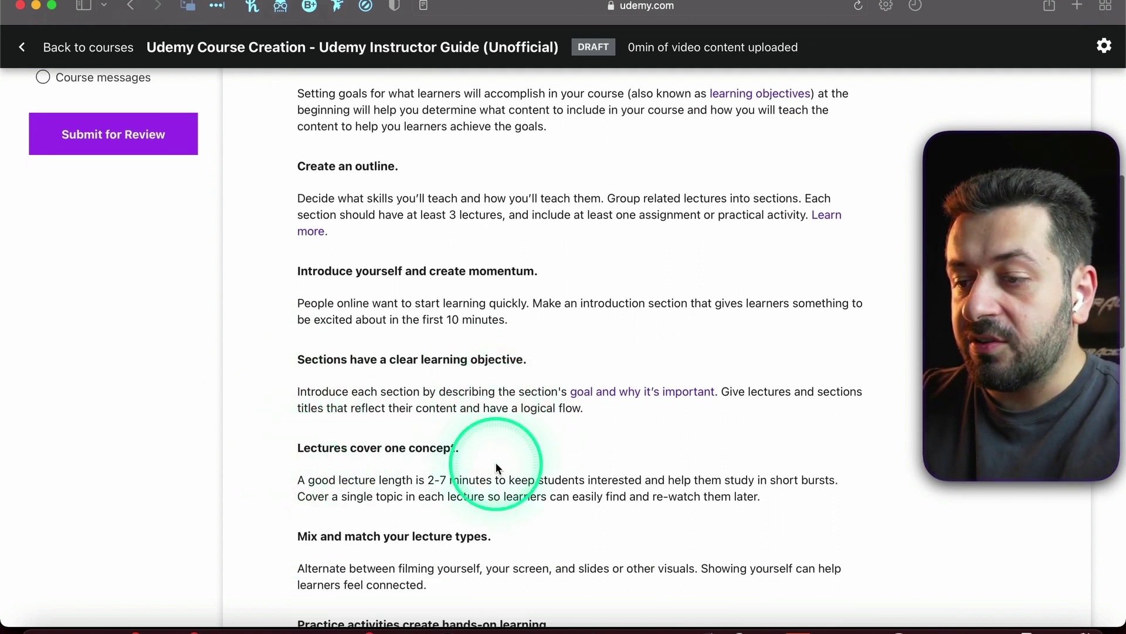
scroll(496, 463, "down", 3)
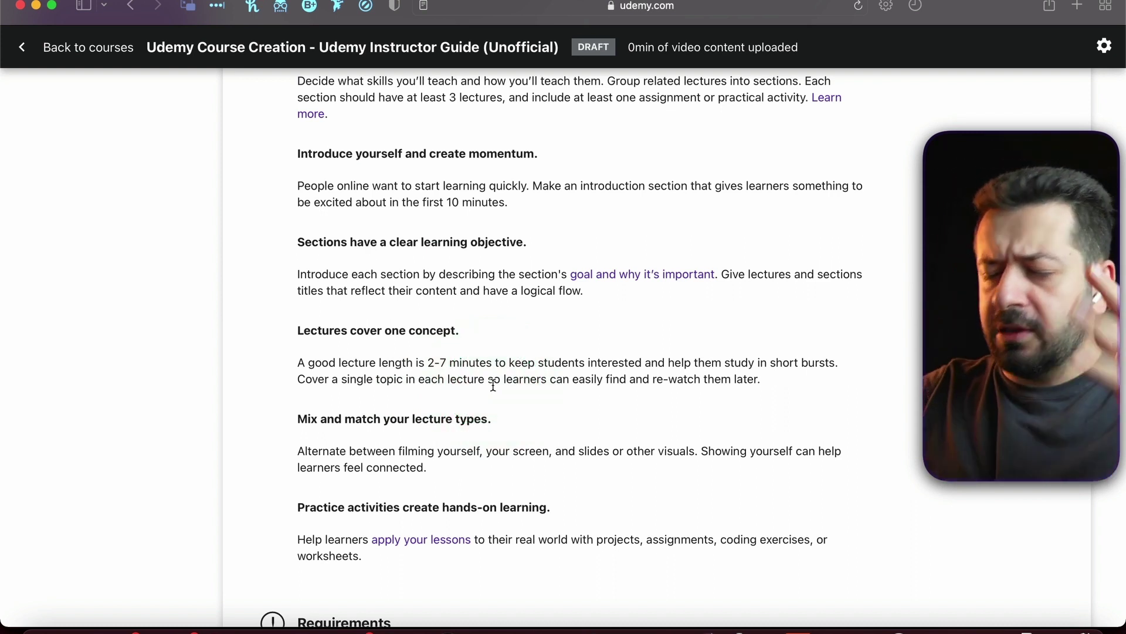
scroll(491, 384, "down", 2)
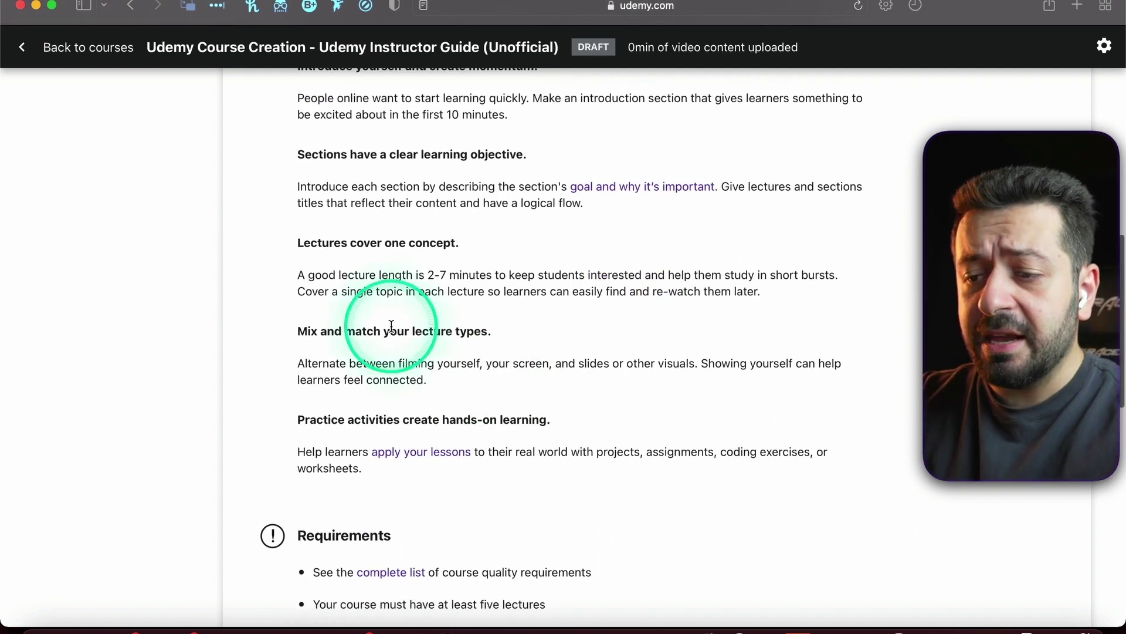
scroll(389, 311, "down", 4)
scroll(479, 410, "down", 2)
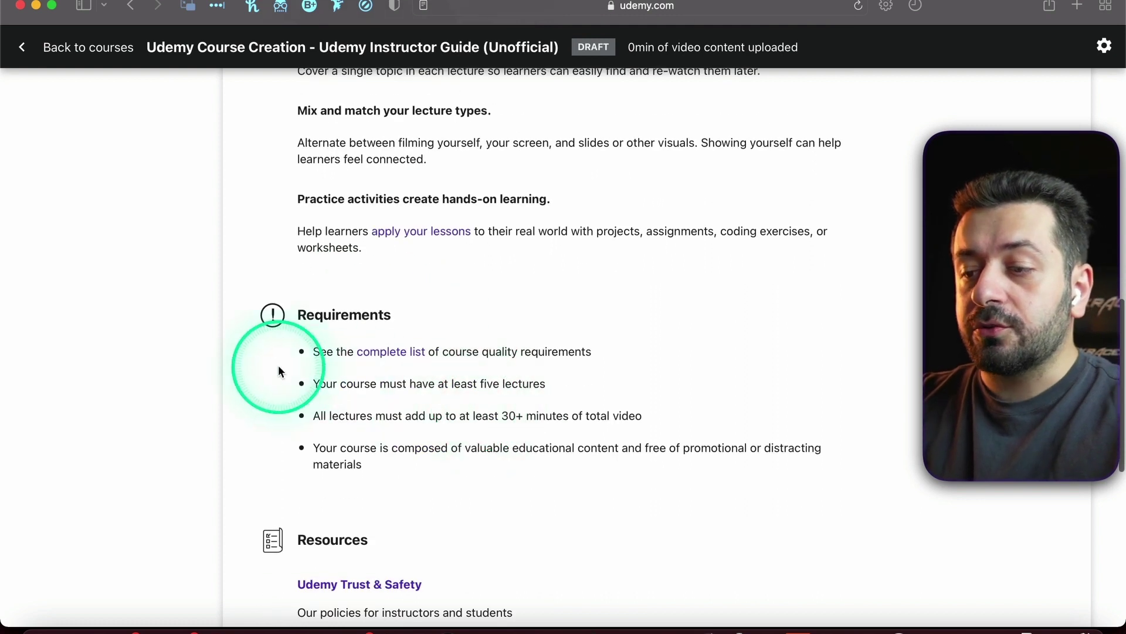
left_click(382, 353)
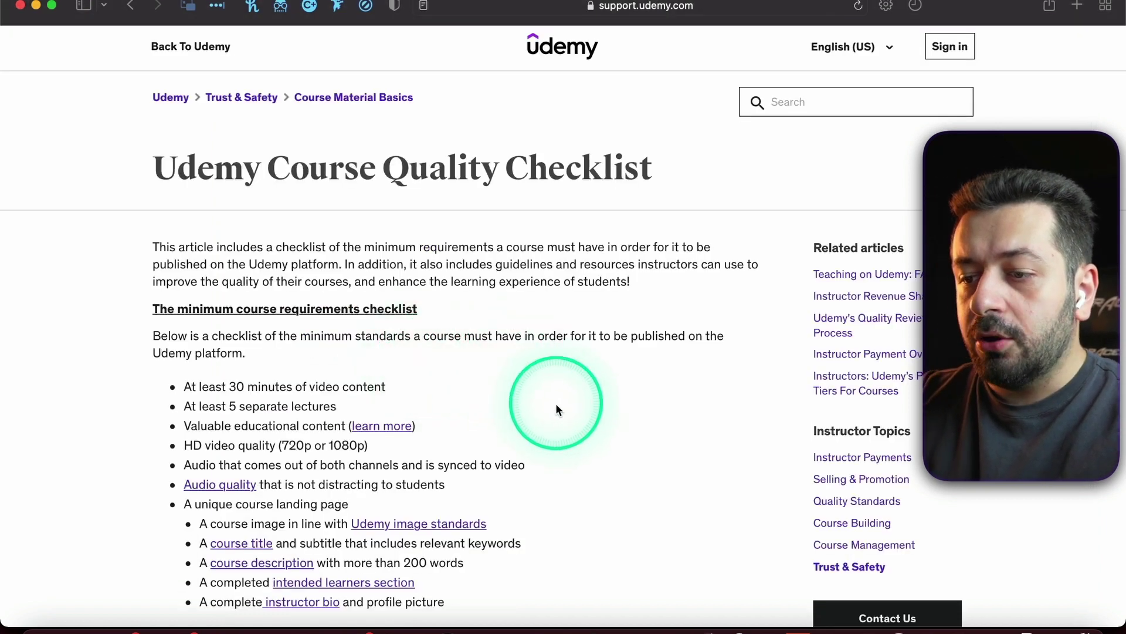
scroll(555, 409, "down", 4)
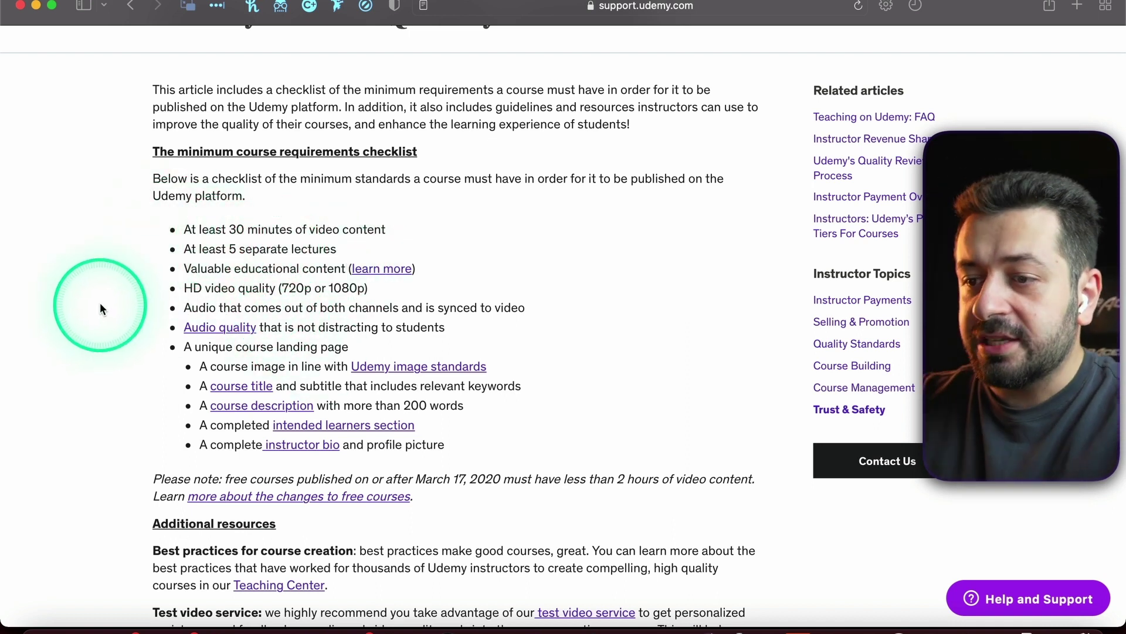
scroll(311, 339, "down", 10)
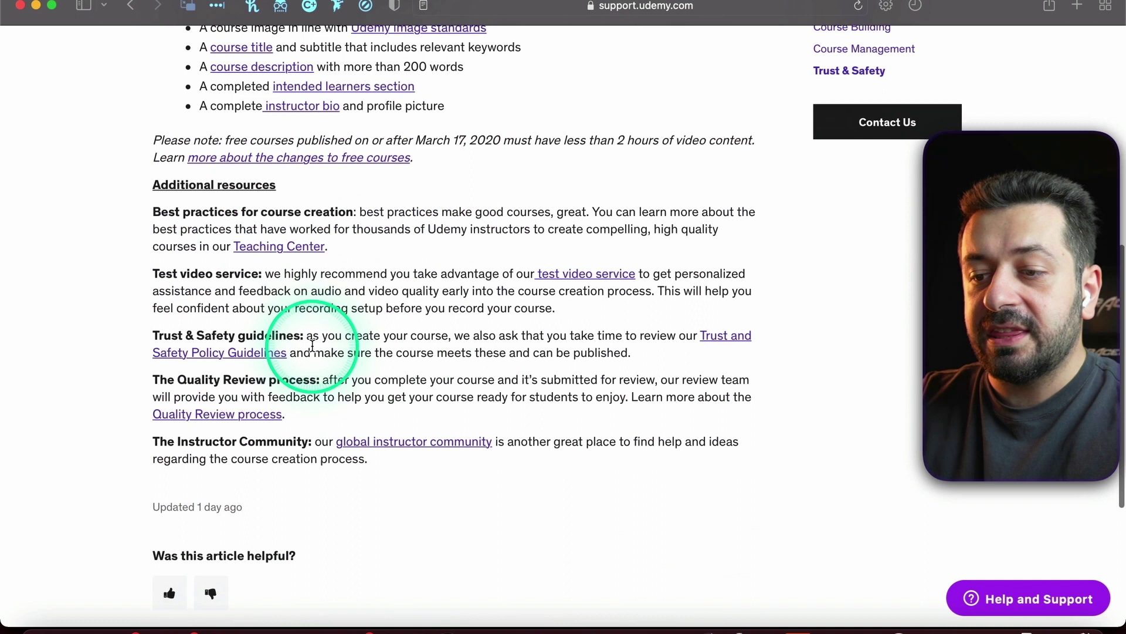
scroll(313, 347, "left", 5)
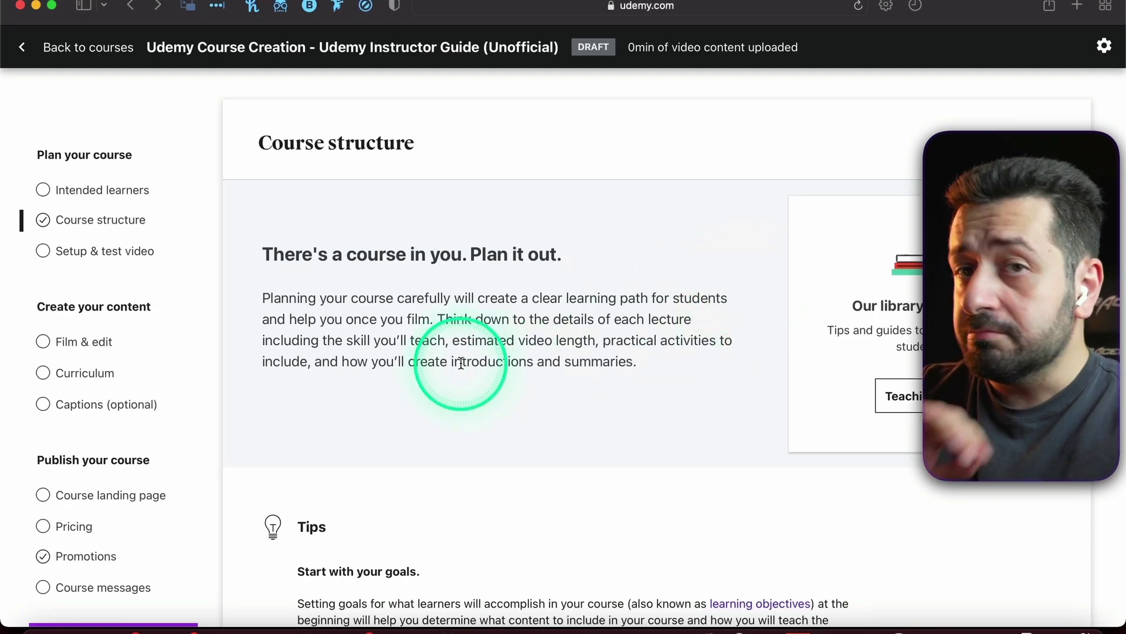
scroll(461, 363, "down", 15)
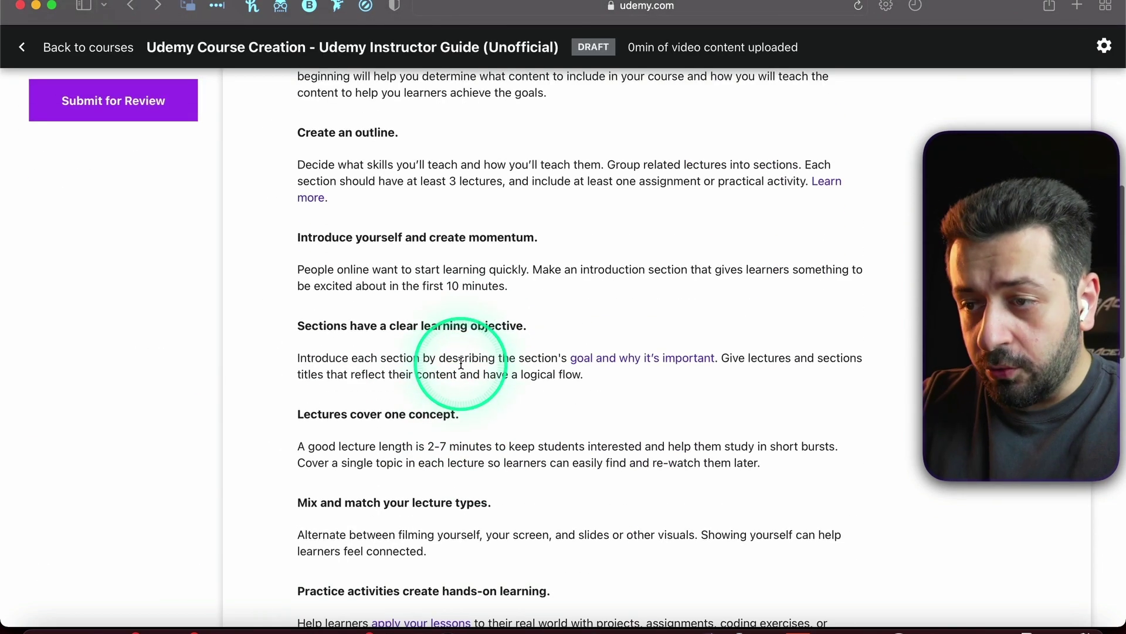
scroll(461, 364, "down", 7)
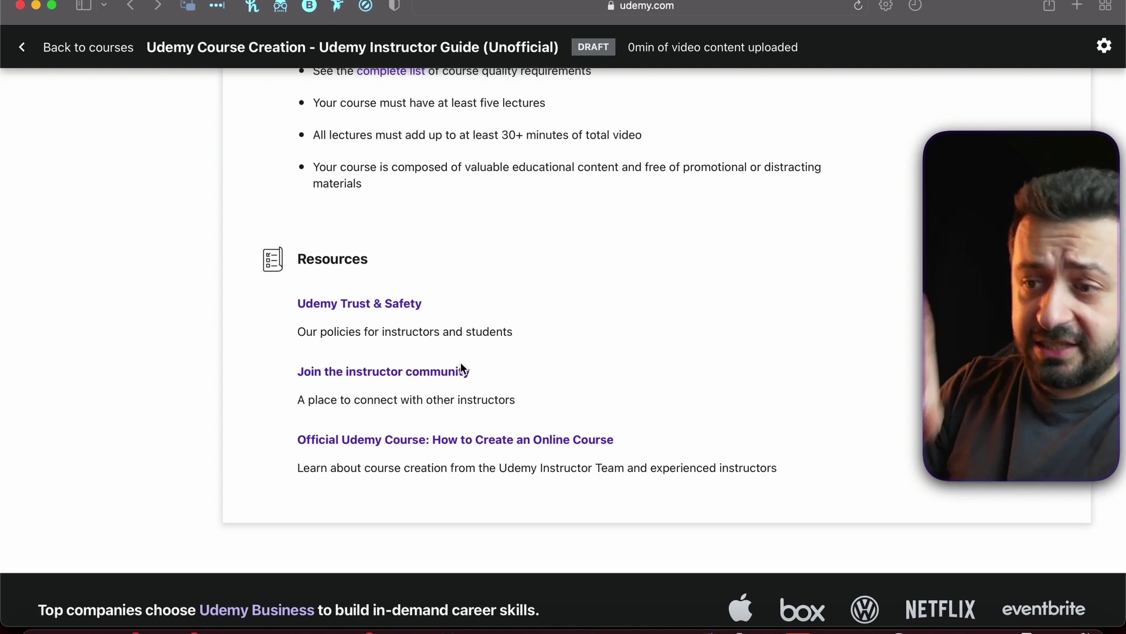
scroll(461, 368, "down", 2)
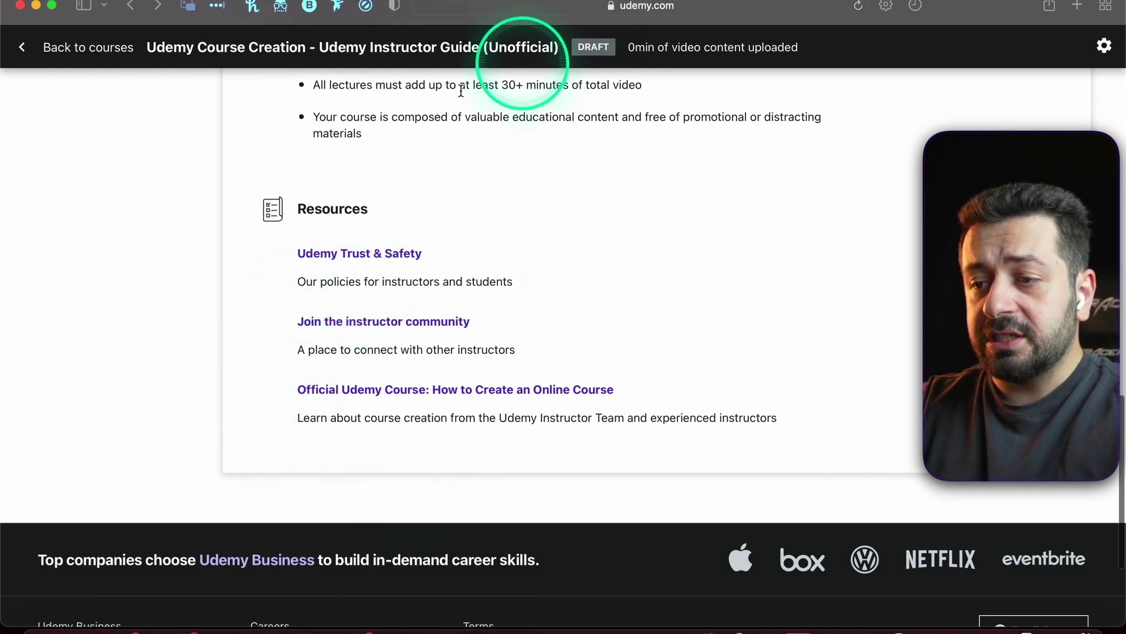
scroll(417, 388, "up", 15)
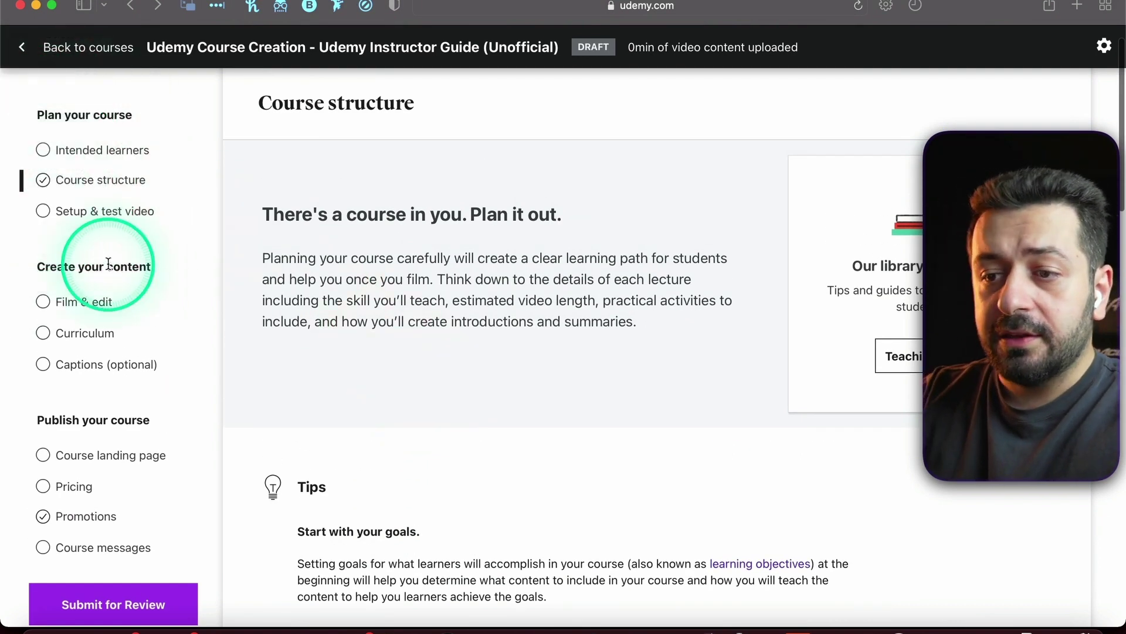
left_click(58, 211)
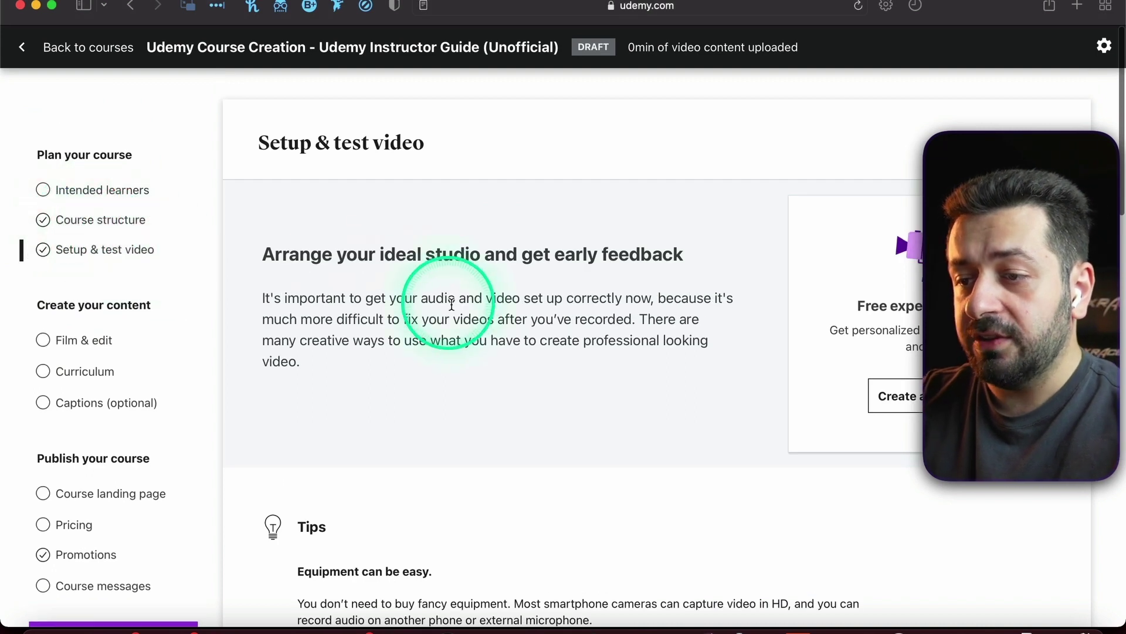
left_click(145, 248)
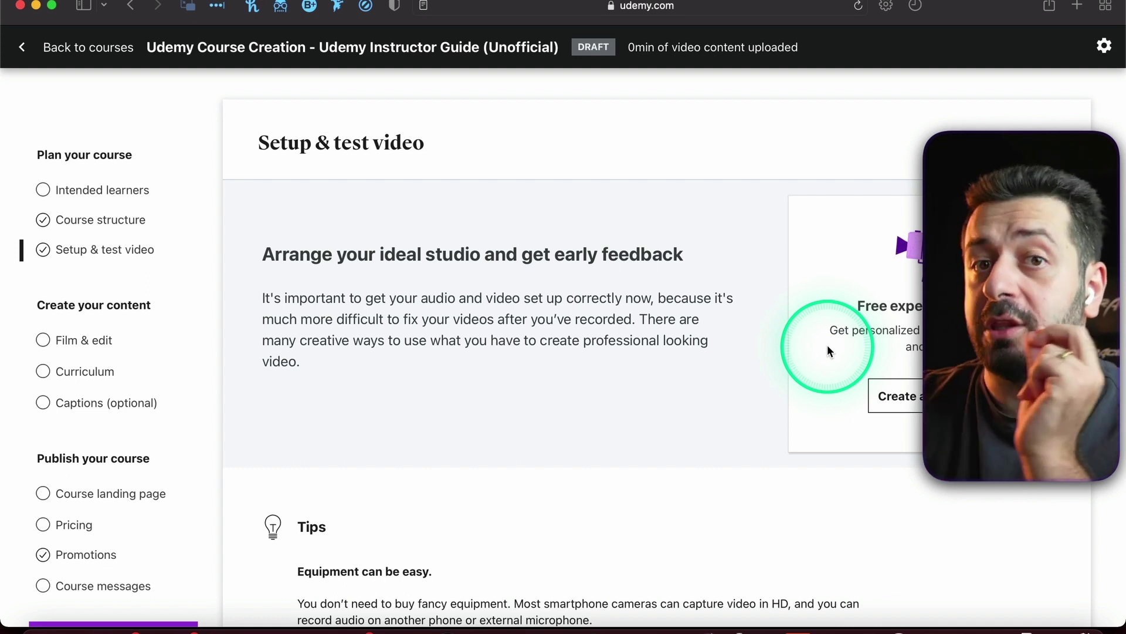
scroll(828, 350, "down", 3)
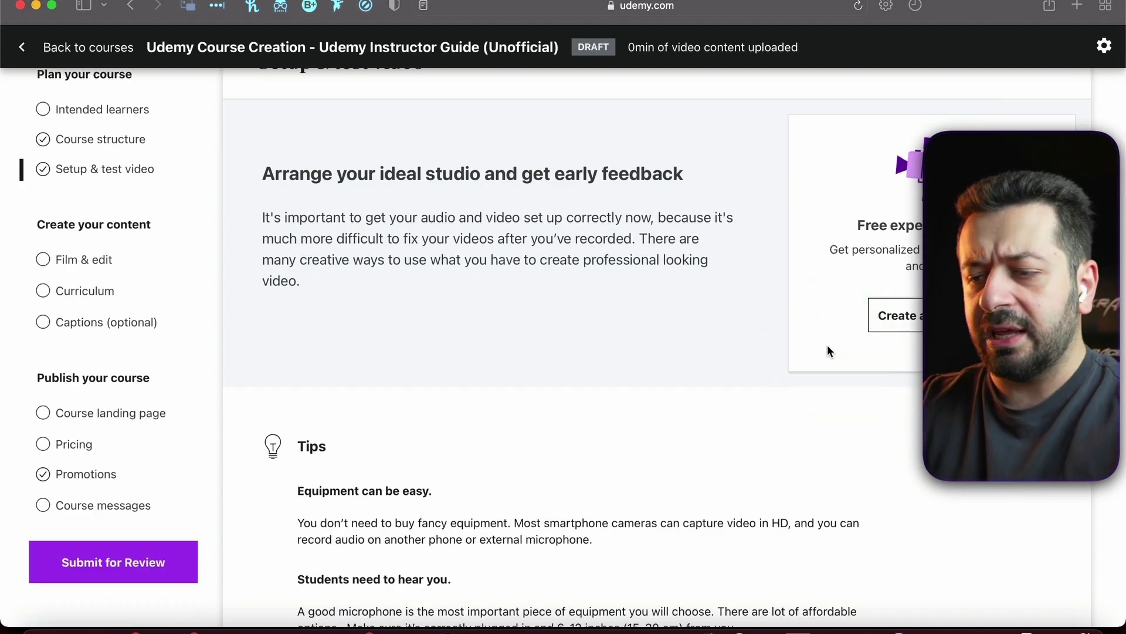
scroll(829, 350, "down", 20)
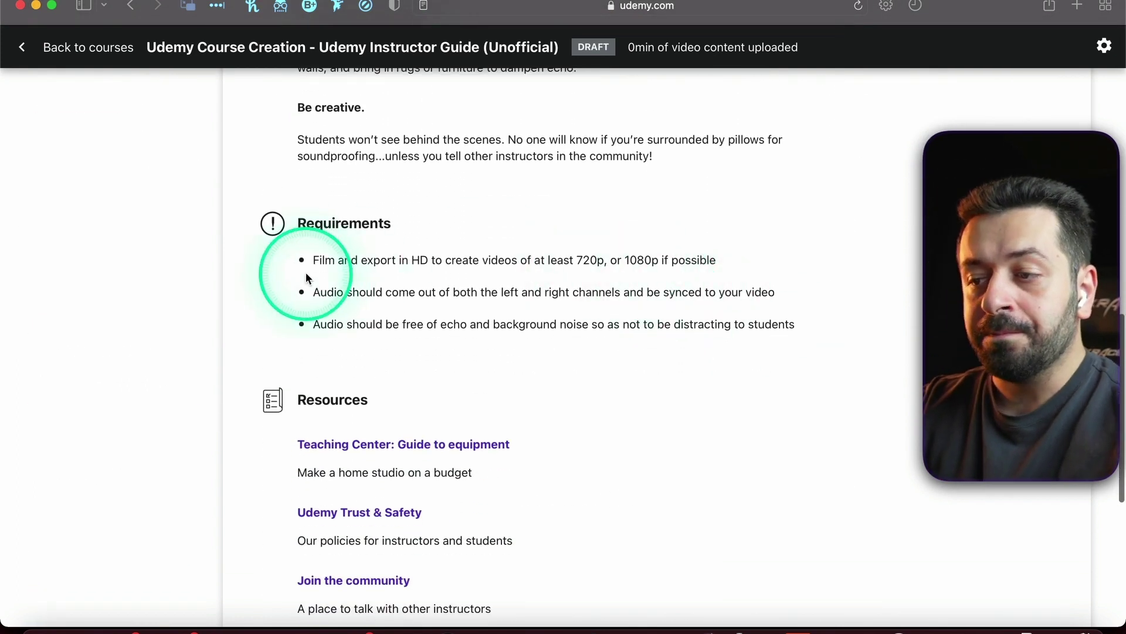
scroll(390, 202, "down", 3)
scroll(452, 417, "up", 5)
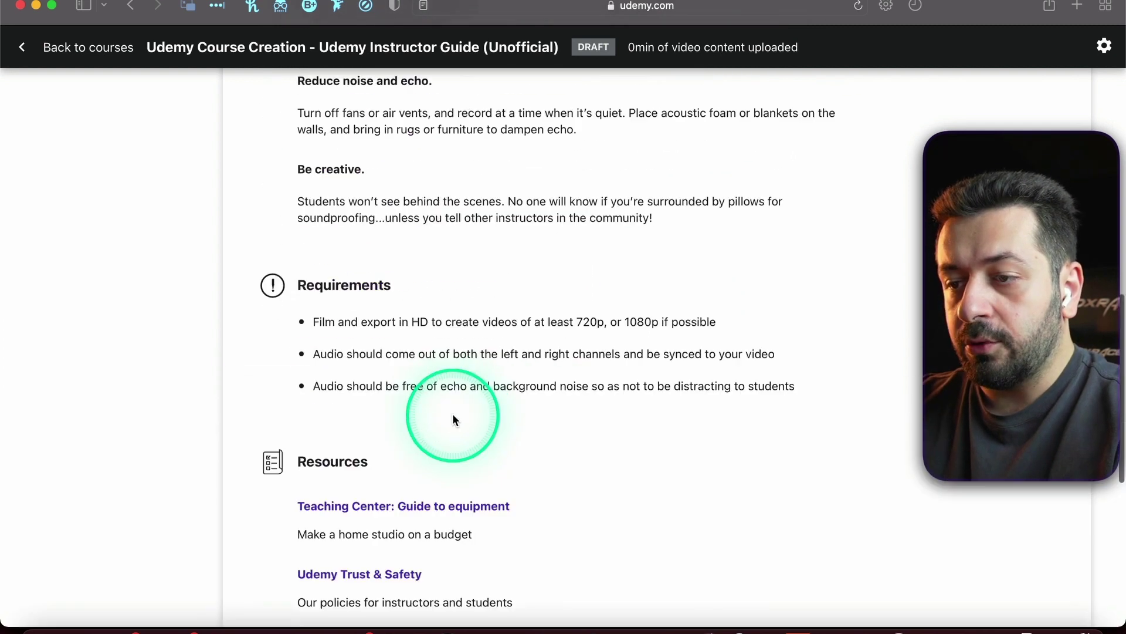
scroll(453, 413, "up", 20)
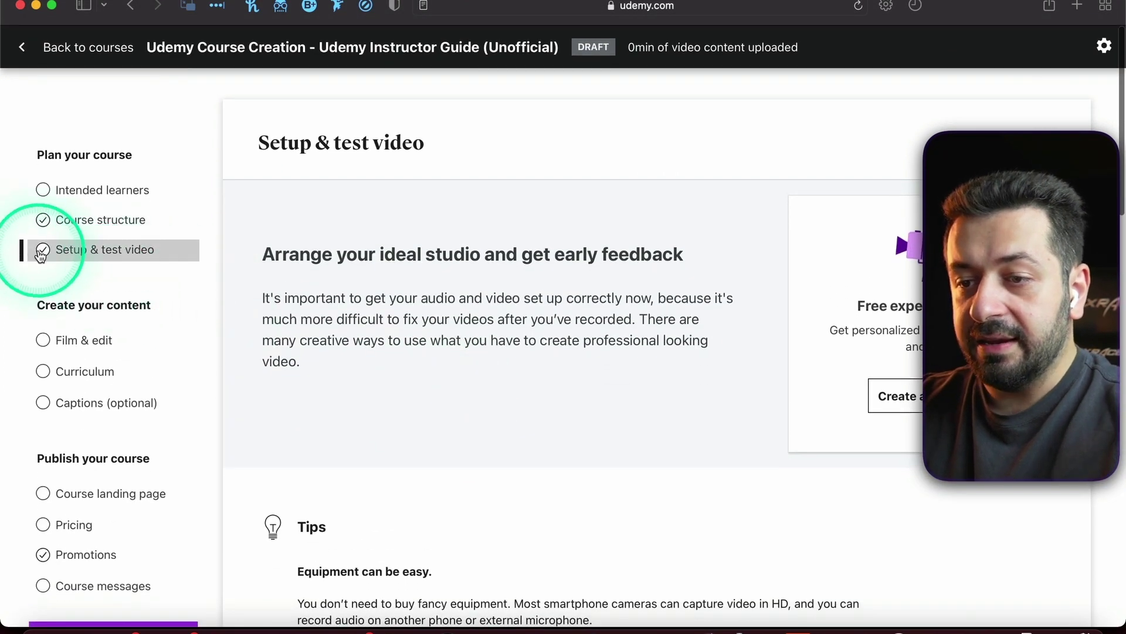
Step: Read through the Film & edit guidance page so it is marked done
left_click(53, 340)
scroll(440, 354, "down", 1)
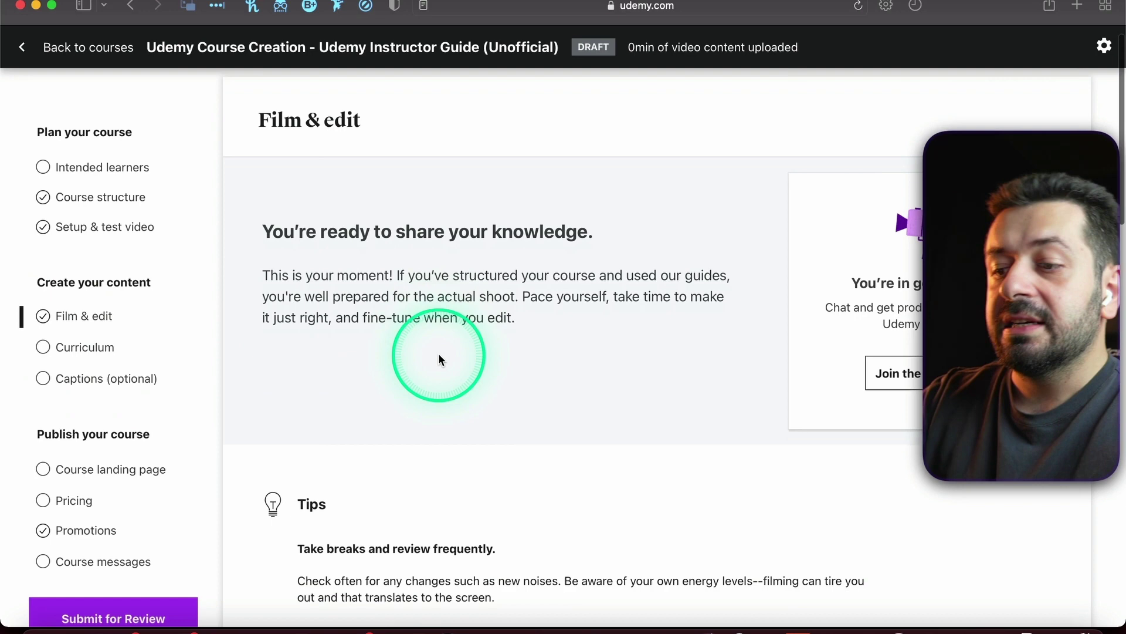
scroll(438, 353, "down", 6)
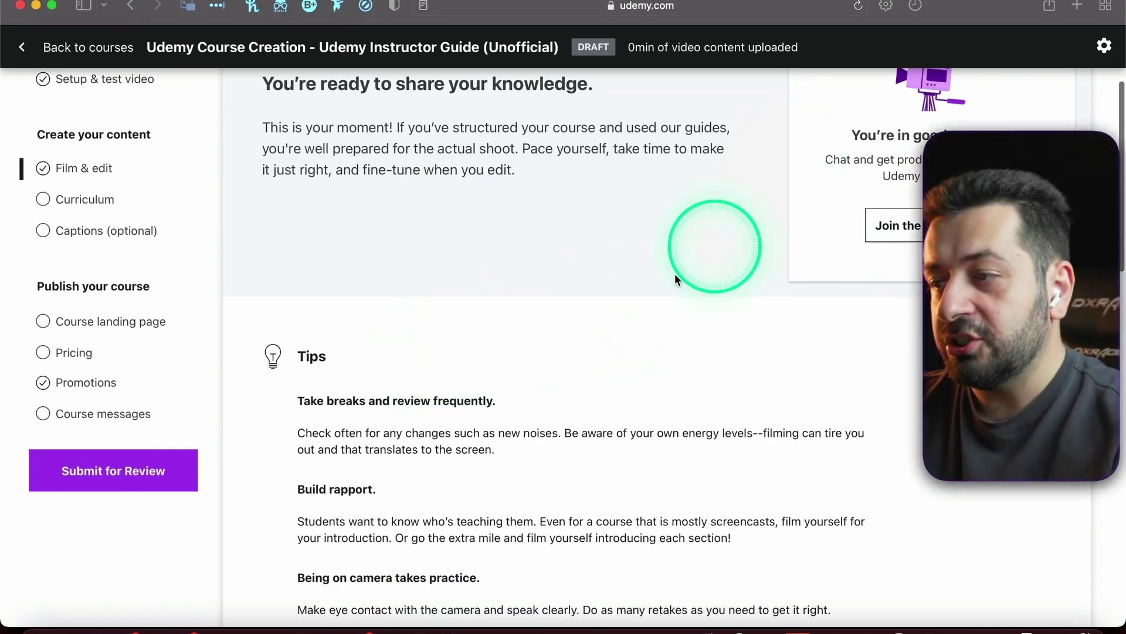
scroll(590, 323, "down", 20)
scroll(590, 323, "up", 10)
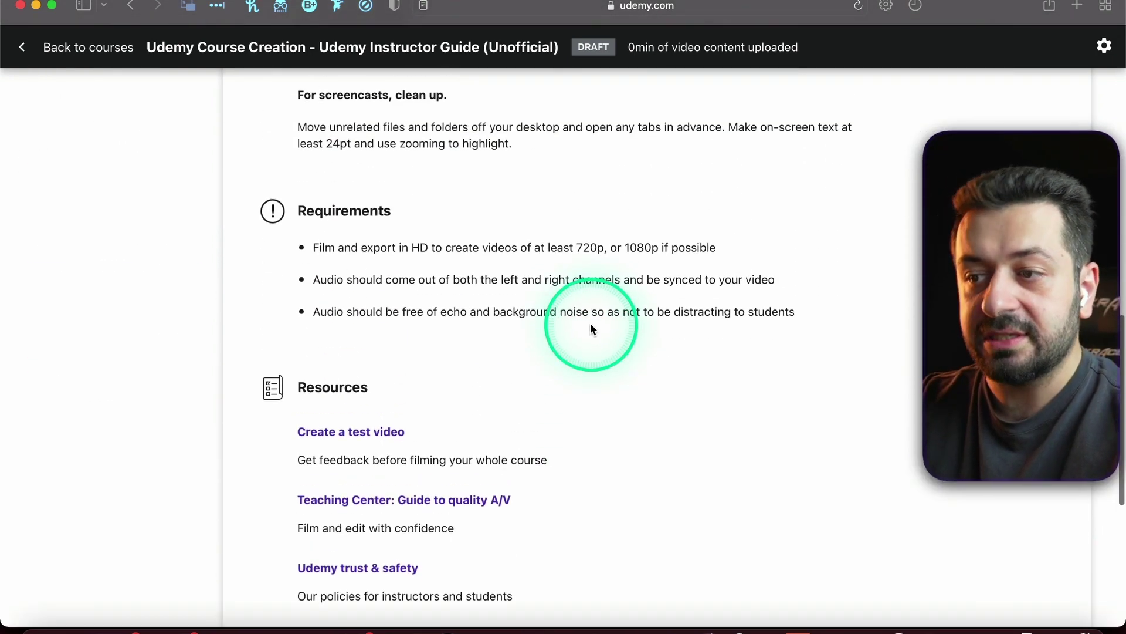
scroll(590, 323, "up", 20)
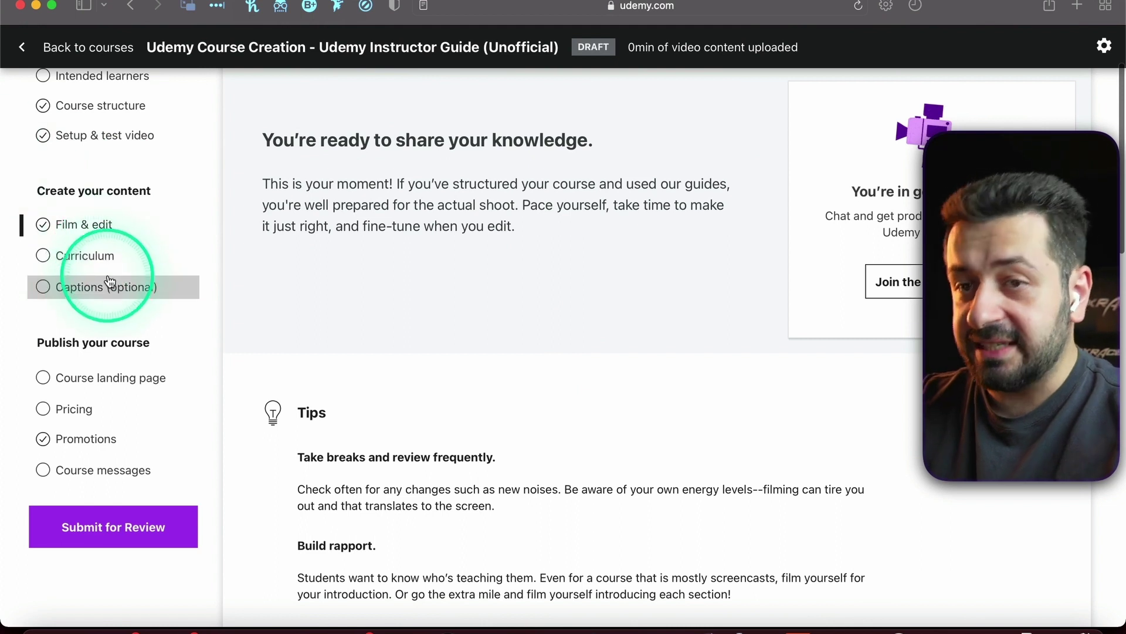
Step: Browse the Curriculum editor, then open the optional Captions page
left_click(97, 258)
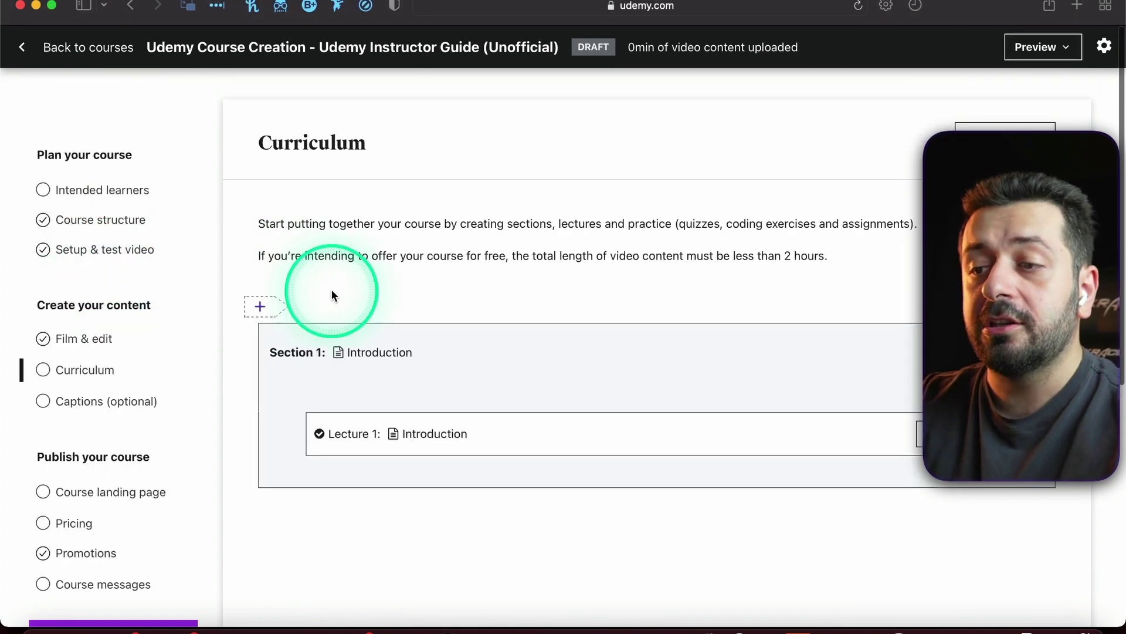
scroll(495, 352, "down", 2)
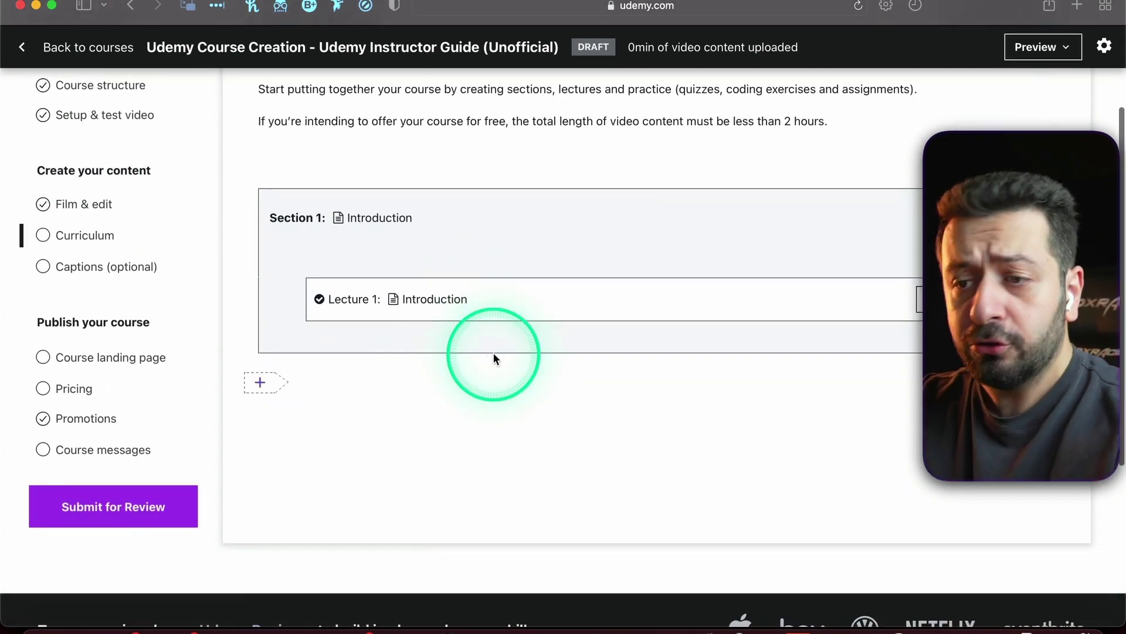
scroll(493, 354, "up", 2)
left_click(105, 368)
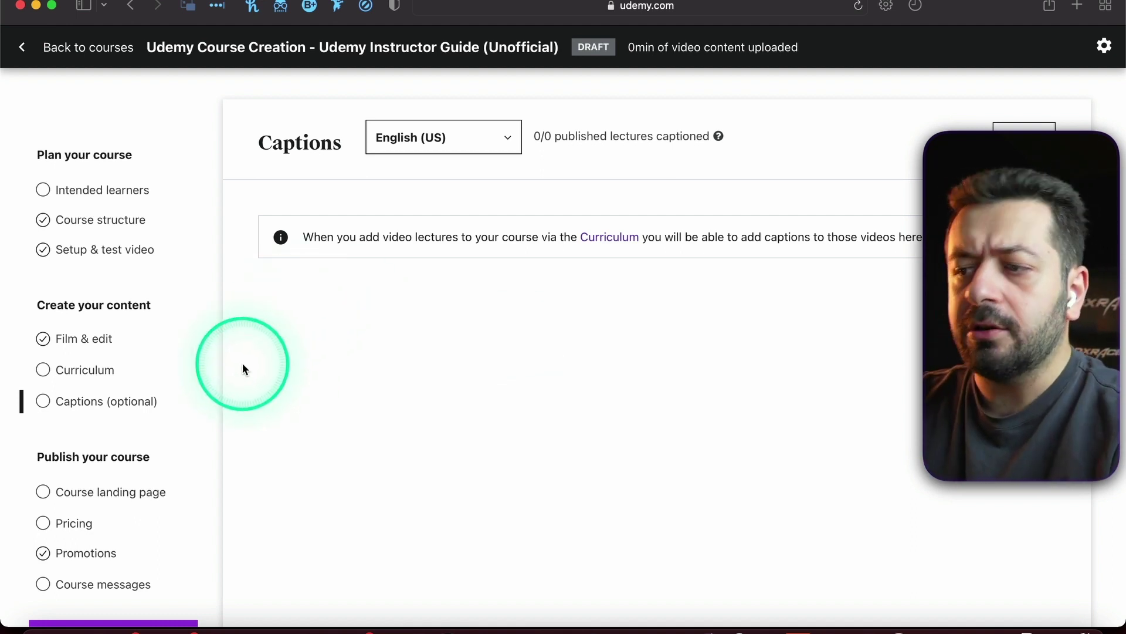
Step: Scroll through the draft's Course landing page form
scroll(162, 437, "down", 2)
left_click(161, 433)
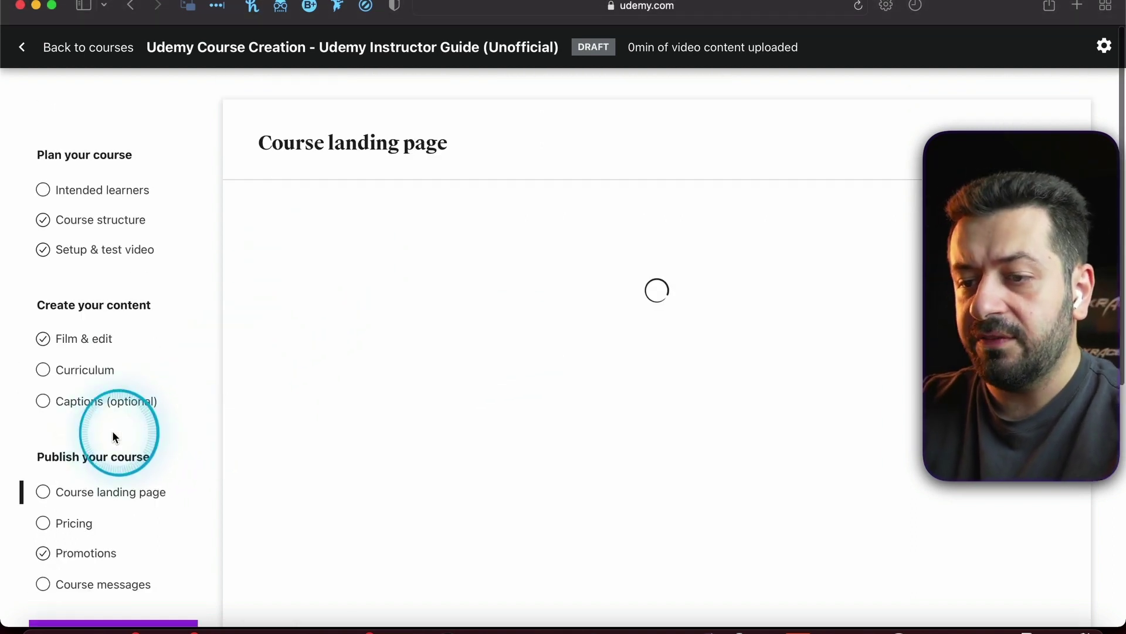
scroll(543, 304, "down", 3)
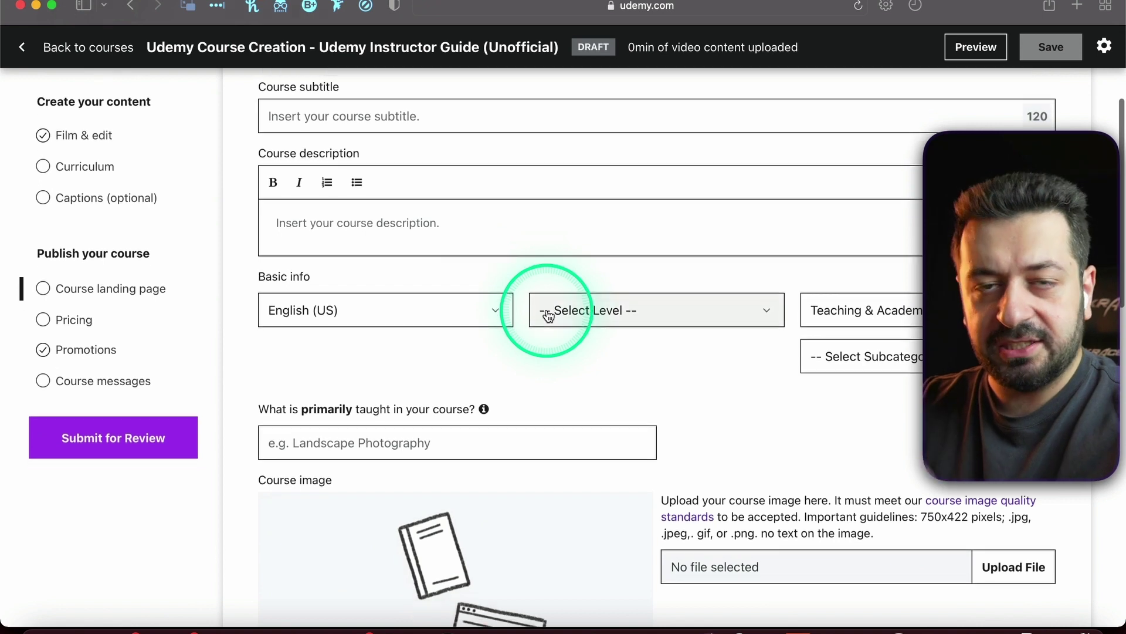
scroll(547, 311, "down", 8)
scroll(548, 315, "up", 3)
scroll(549, 317, "up", 4)
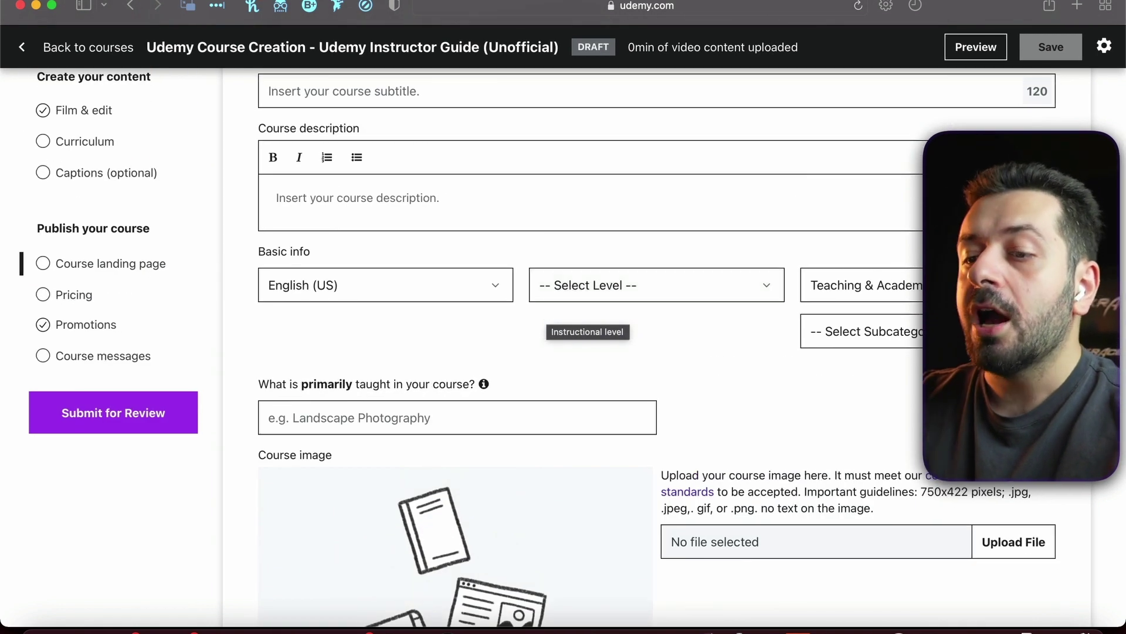
Step: Check the Pricing page, then view Promotions with its referral link and coupon note
left_click(63, 295)
scroll(573, 446, "down", 3)
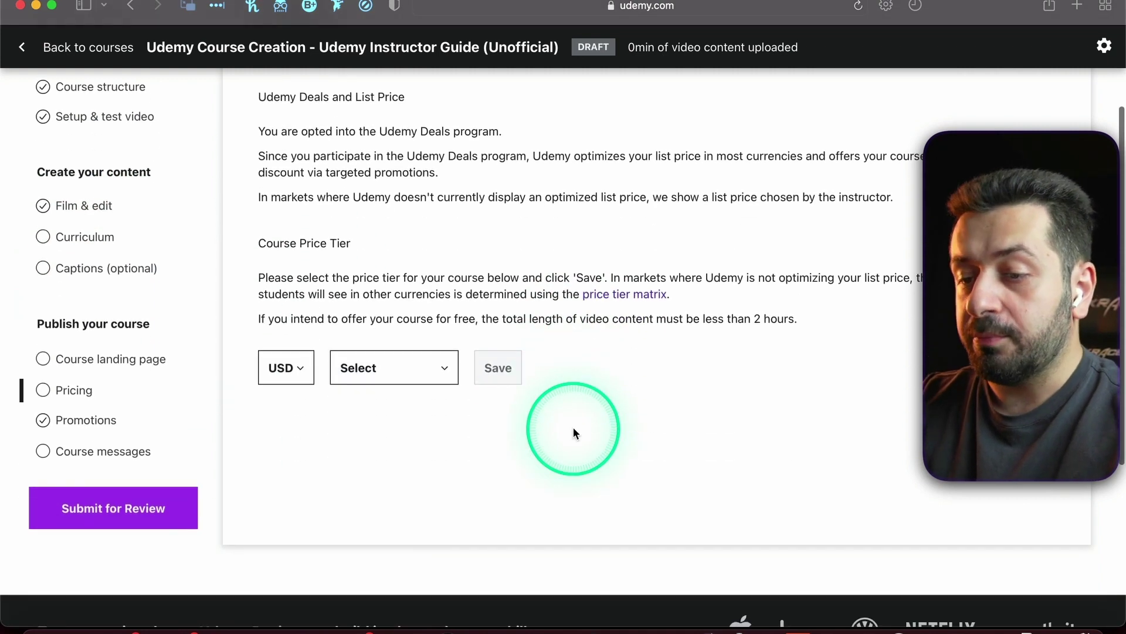
left_click(120, 411)
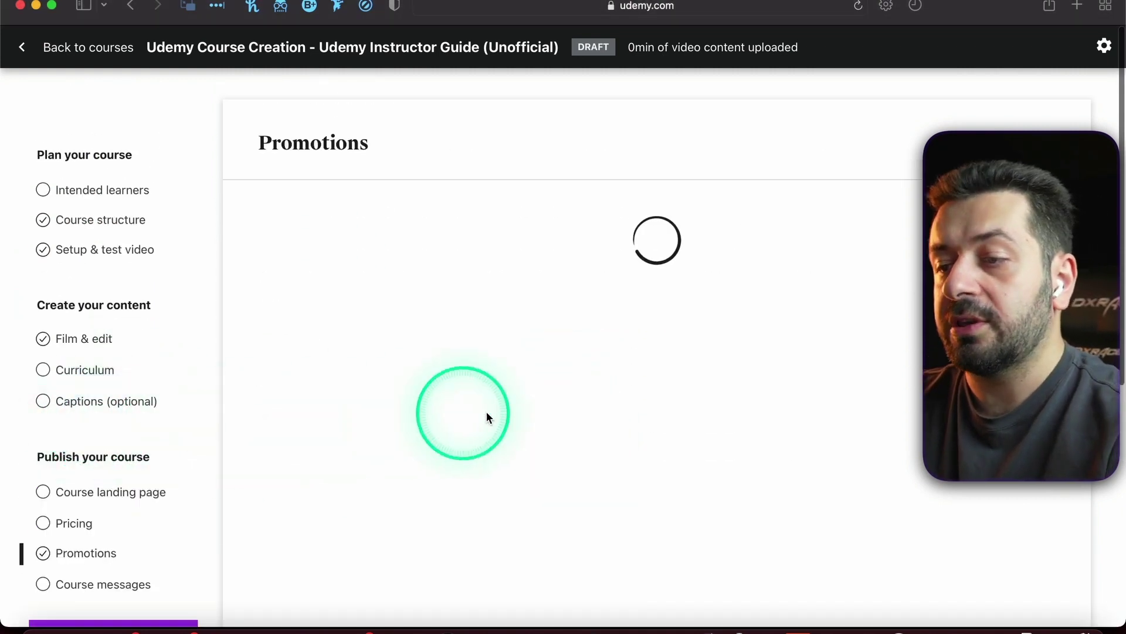
scroll(527, 426, "down", 5)
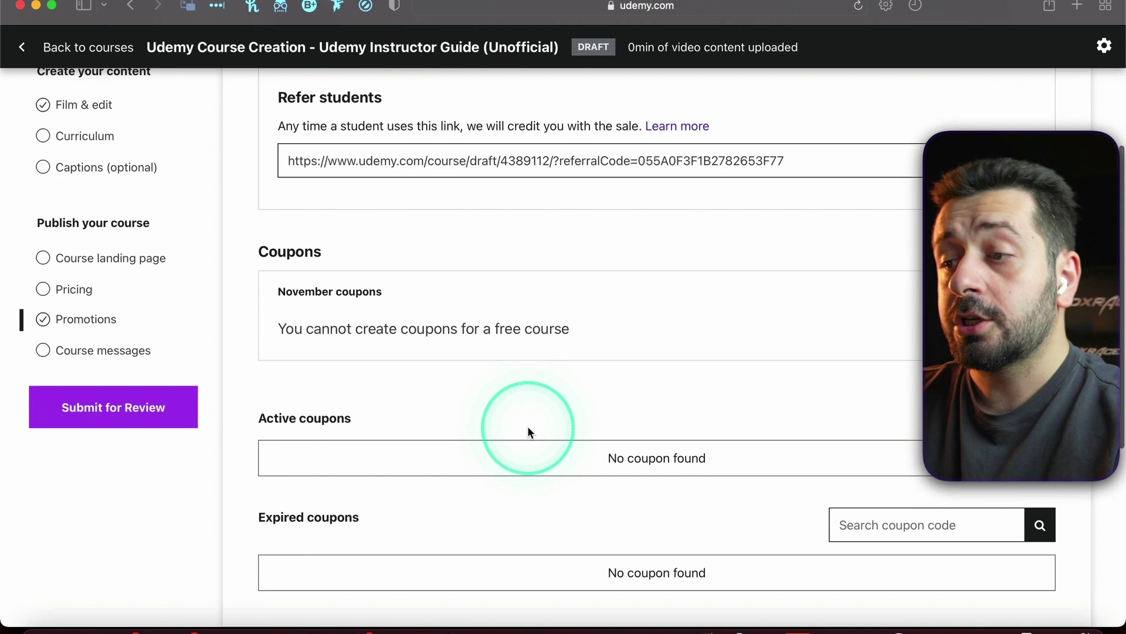
scroll(527, 426, "up", 3)
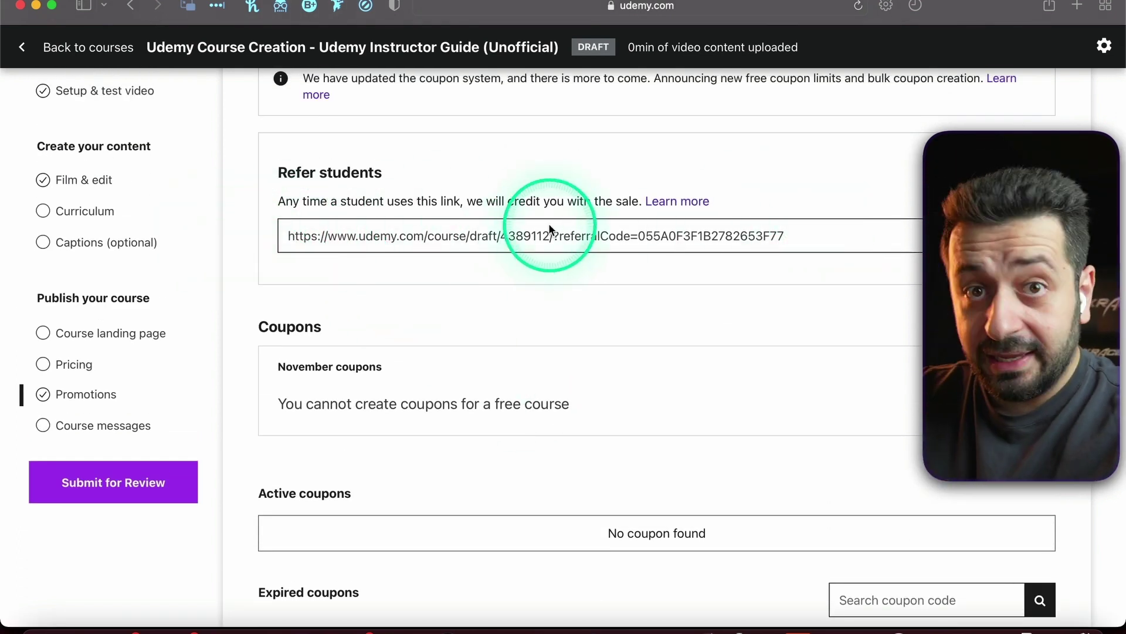
Step: Visit Course messages, Course structure and Setup & test video, ending back on Film & edit
left_click(100, 434)
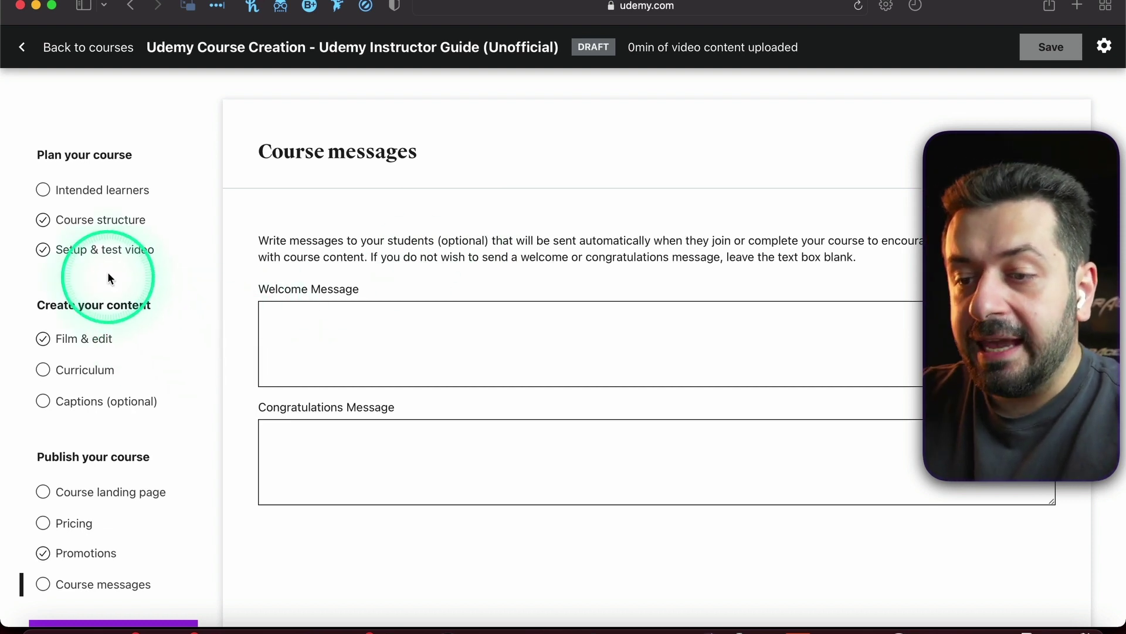
left_click(87, 231)
left_click(112, 252)
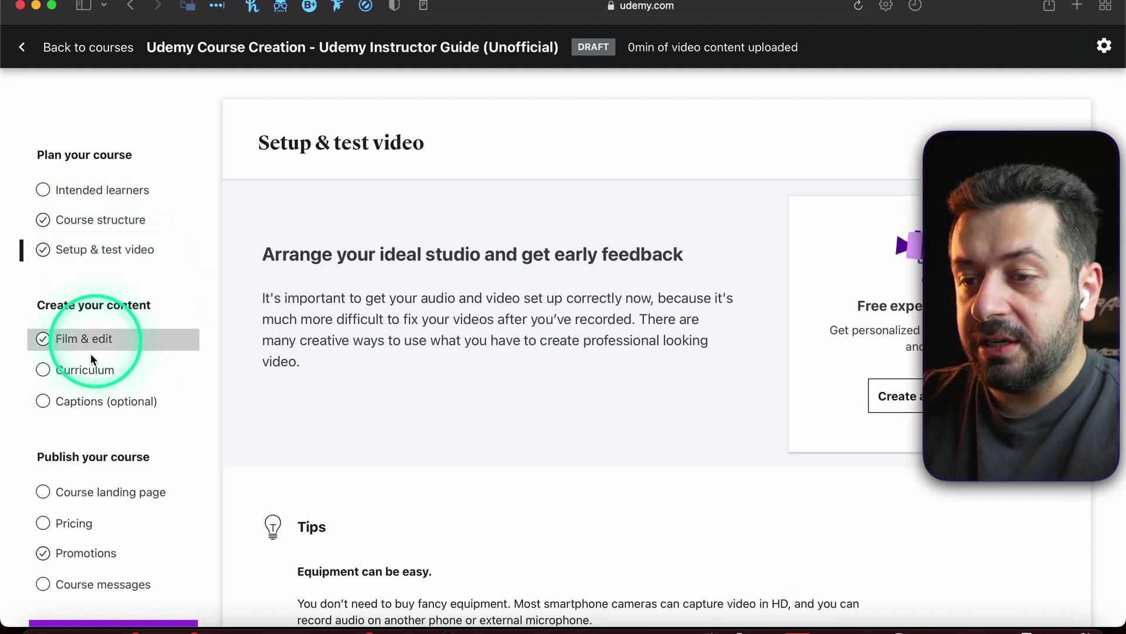
left_click(95, 329)
left_click(90, 220)
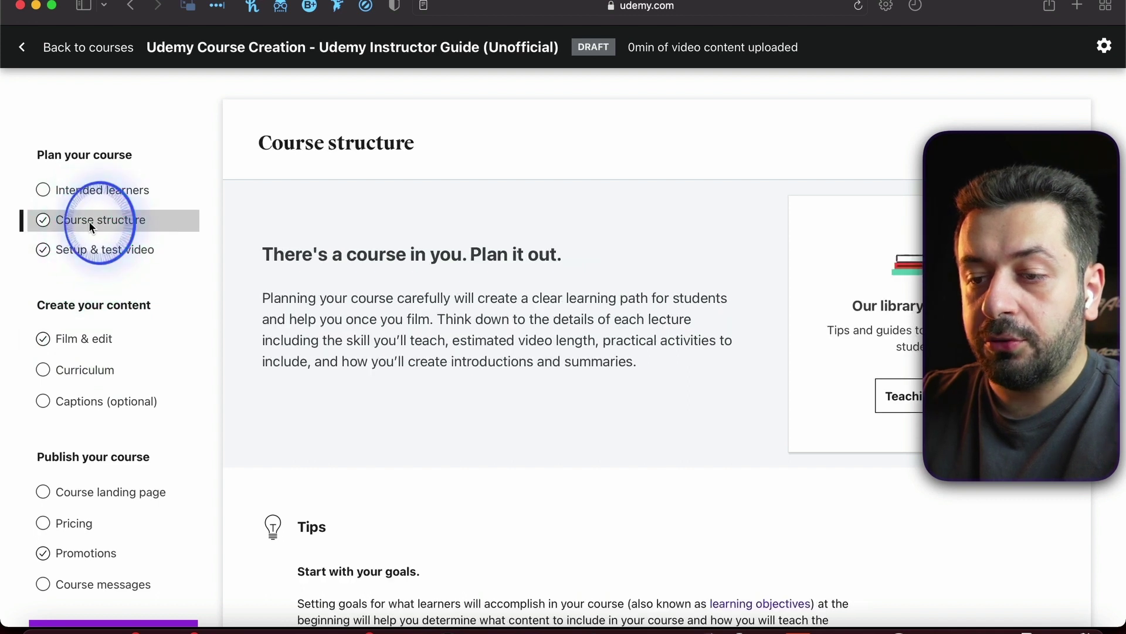
left_click(95, 338)
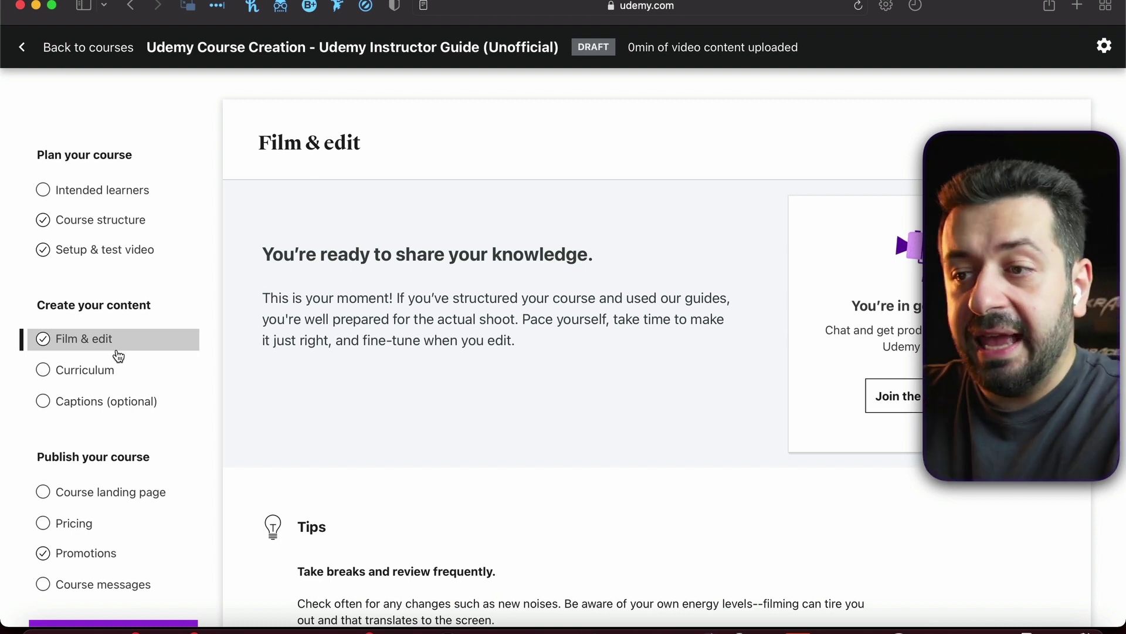
Step: Return to the instructor Courses list with the Instructor Guide draft at the top
left_click(433, 133)
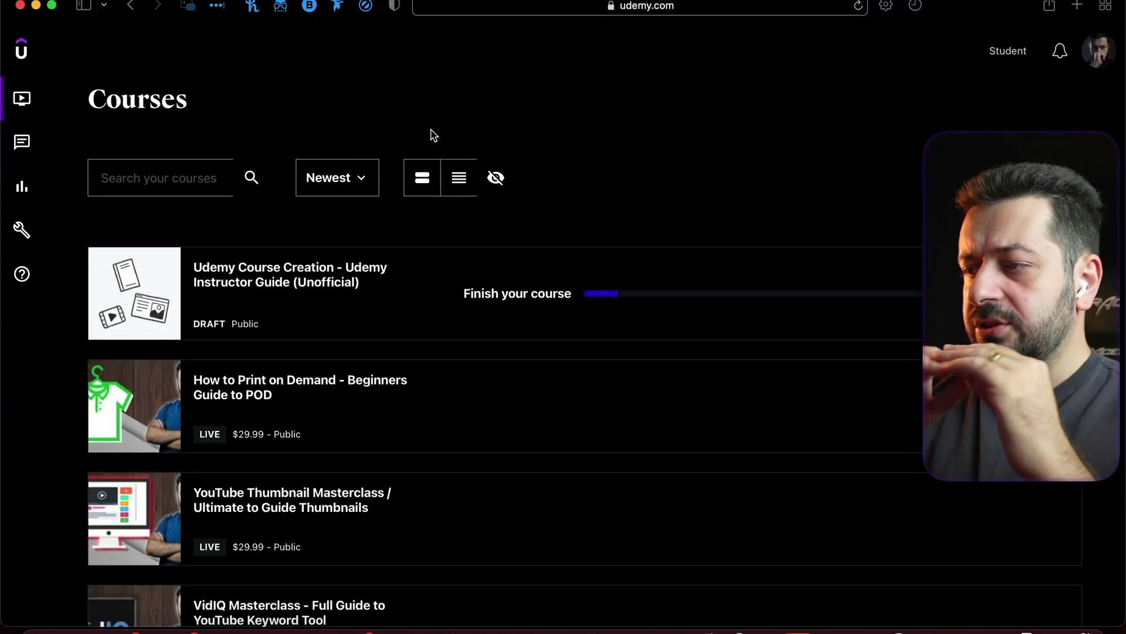